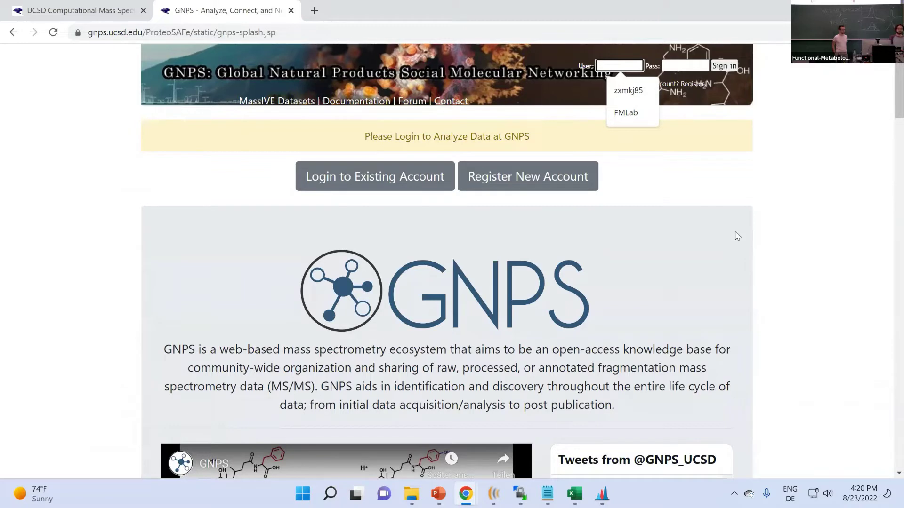
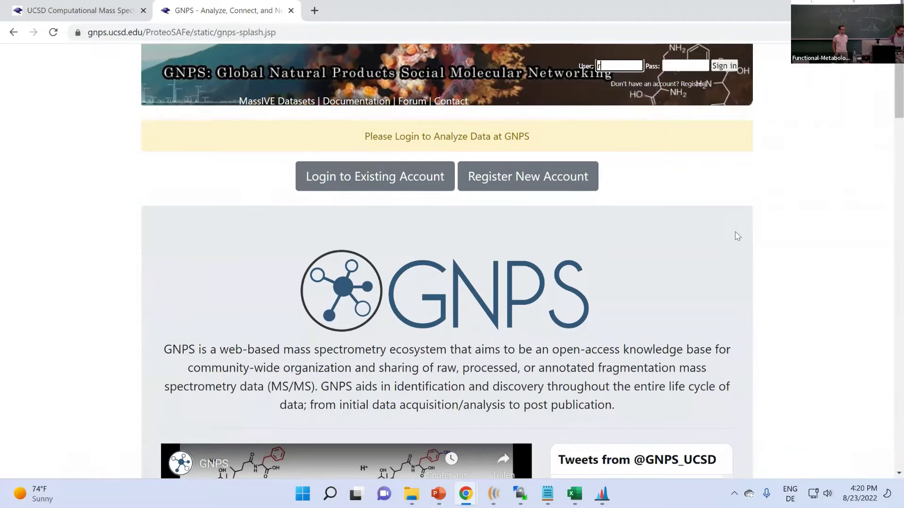
# Sign in to GNPS with the account username and password, declining Chrome's offer to save the password
pyautogui.press('Tab')
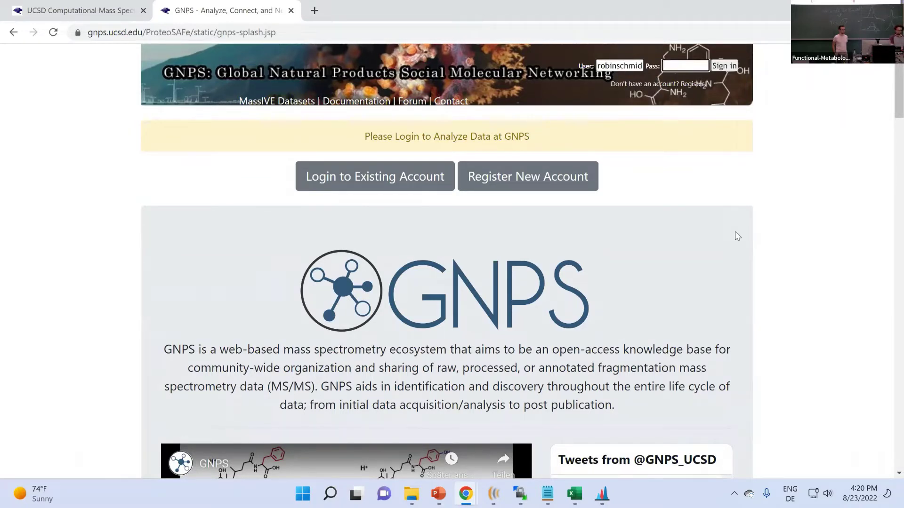
pyautogui.write('•••••••')
pyautogui.hotkey('ctrl', 'a')
pyautogui.press('BackSpace')
pyautogui.write('••••••••••')
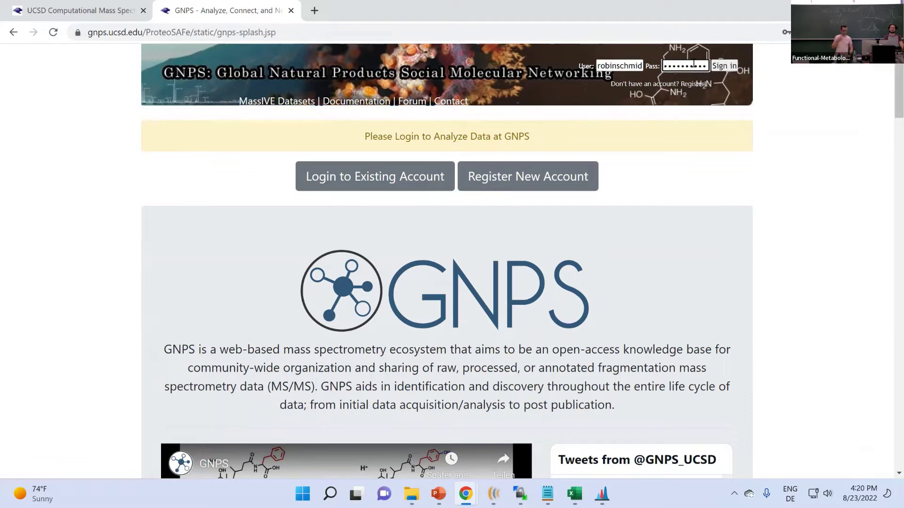
pyautogui.click(737, 66)
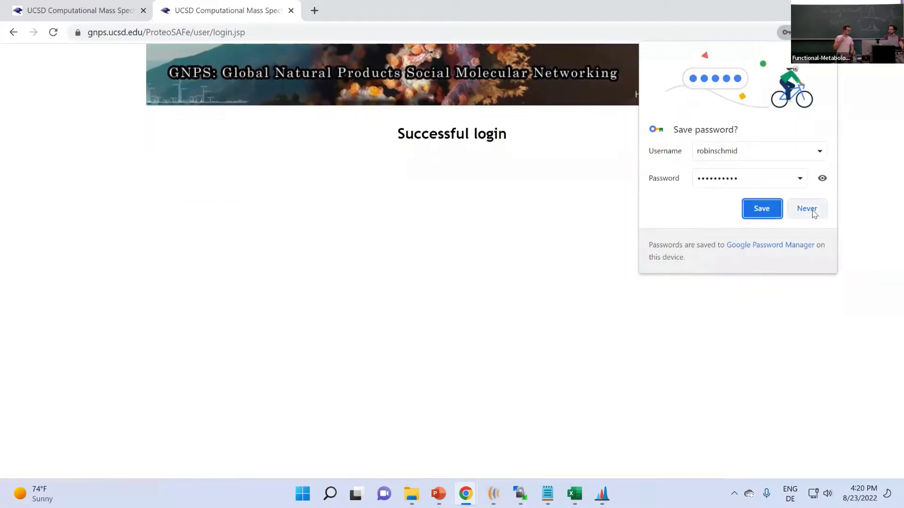
pyautogui.click(813, 213)
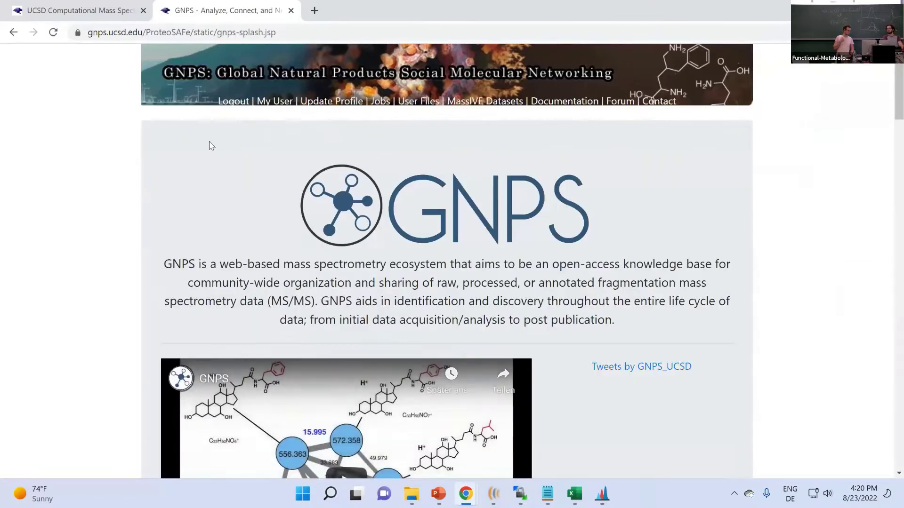
# Scroll through the signed-in GNPS home page to review the quick start buttons and Data Analysis workflows
pyautogui.scroll(-5, 137, 167)
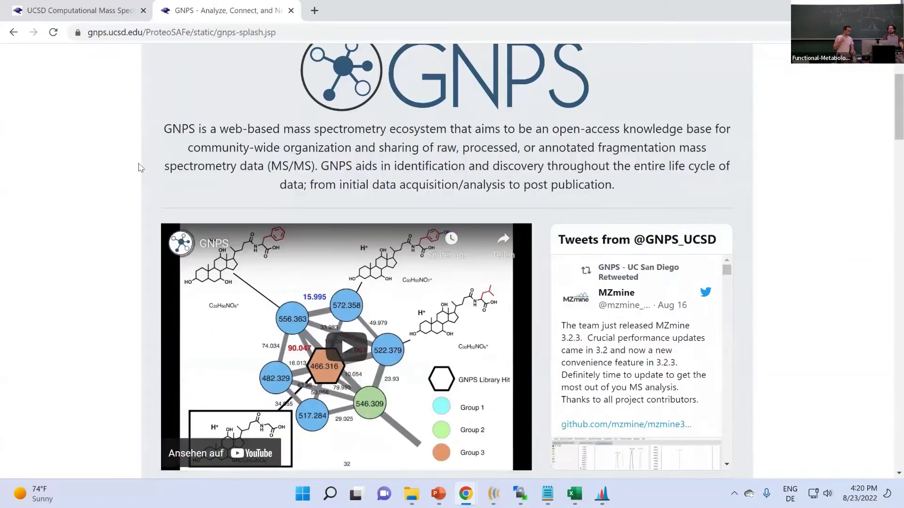
pyautogui.scroll(5, 141, 169)
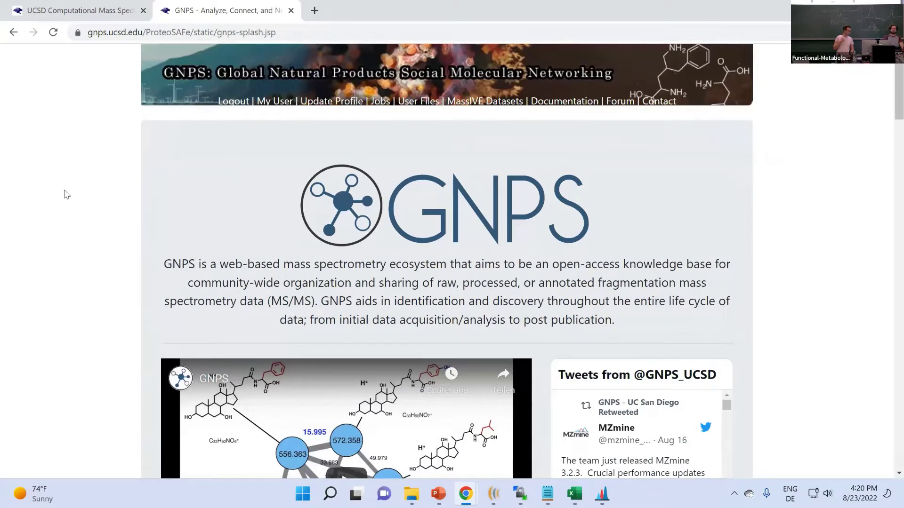
pyautogui.scroll(-1, 65, 192)
pyautogui.scroll(-11, 65, 193)
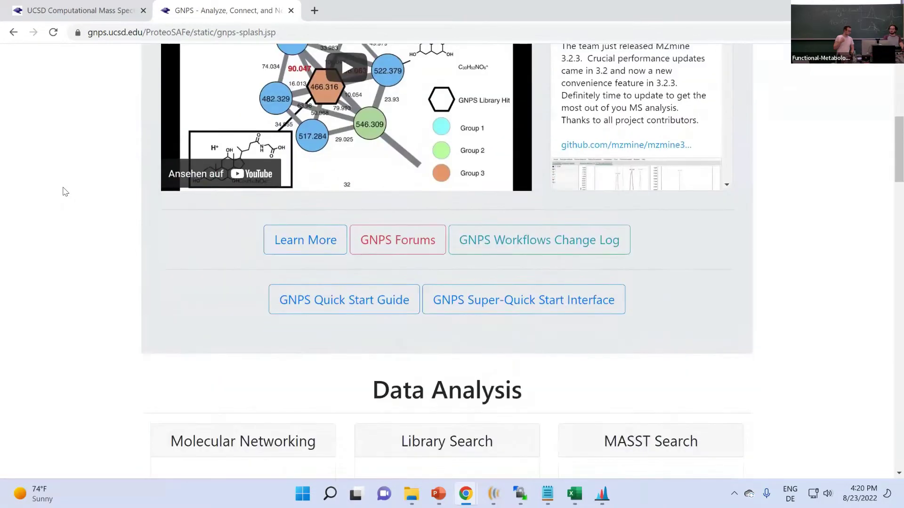
pyautogui.scroll(3, 574, 278)
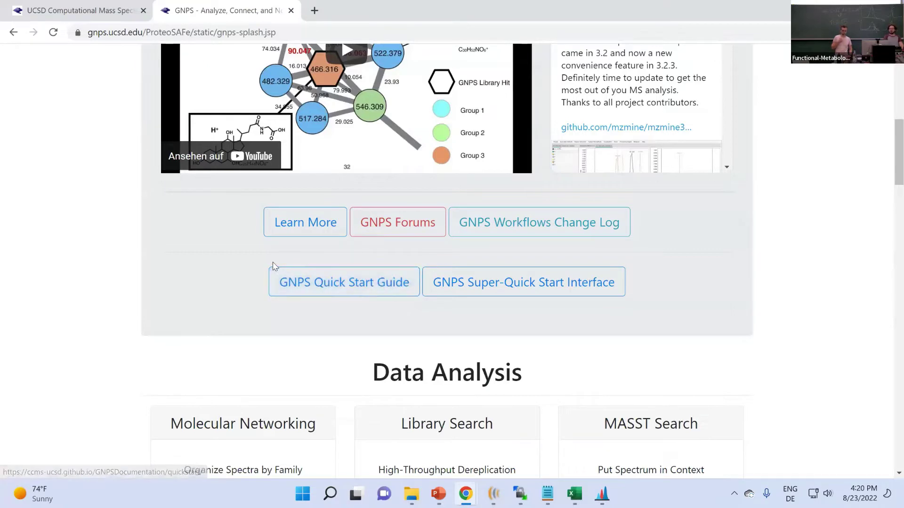
pyautogui.scroll(1, 97, 329)
pyautogui.scroll(-1, 116, 316)
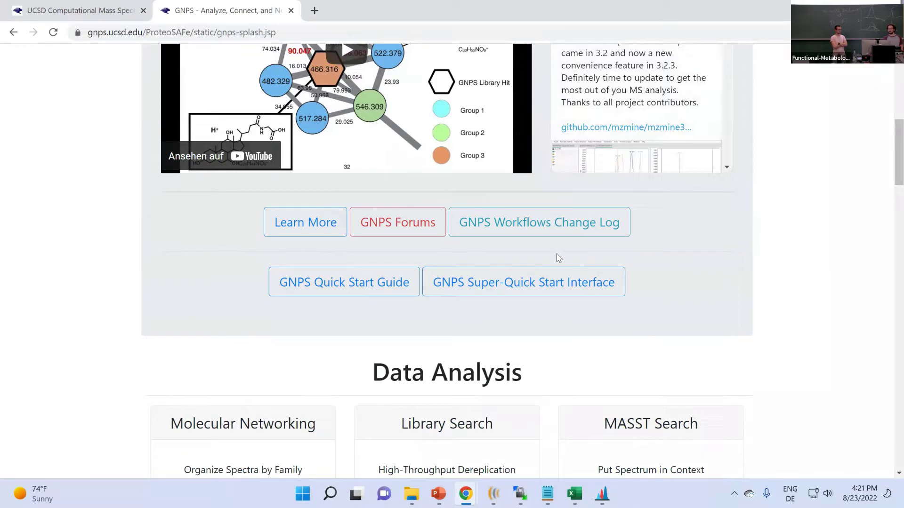
pyautogui.scroll(-5, 467, 261)
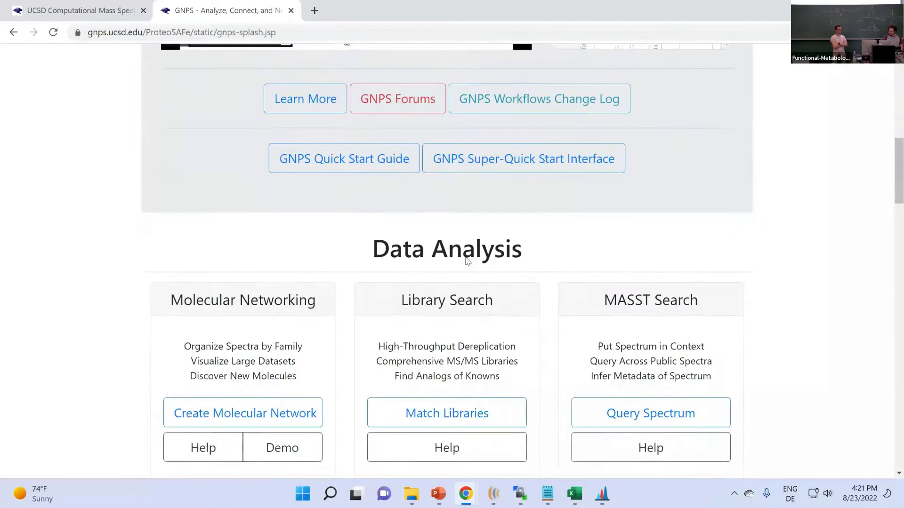
pyautogui.scroll(-1, 466, 257)
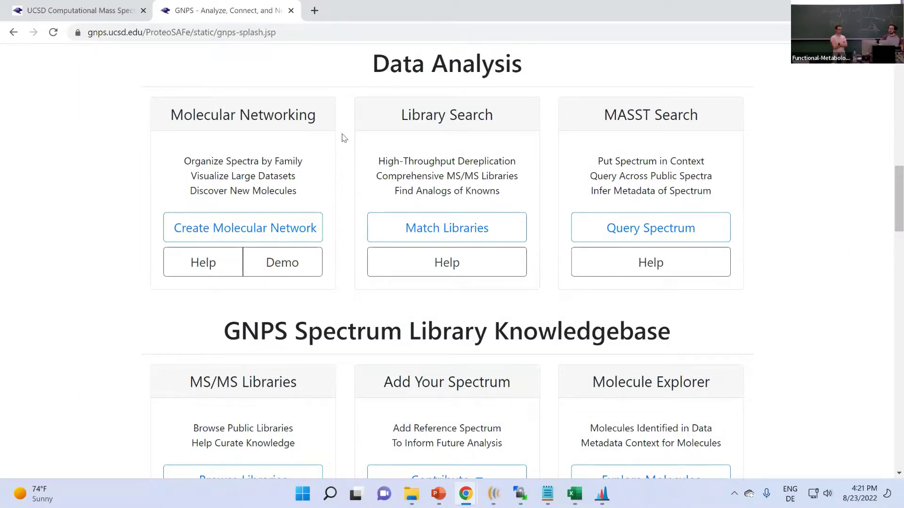
pyautogui.scroll(5, 341, 146)
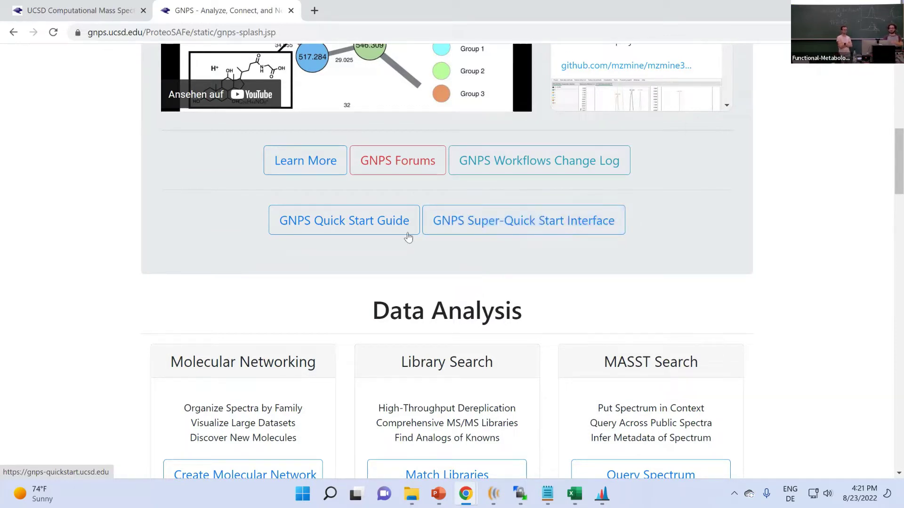
# Open the GNPS Super-Quick Start interface, point out its gnps-quickstart address, and go to Feature Based Networking
pyautogui.click(512, 226)
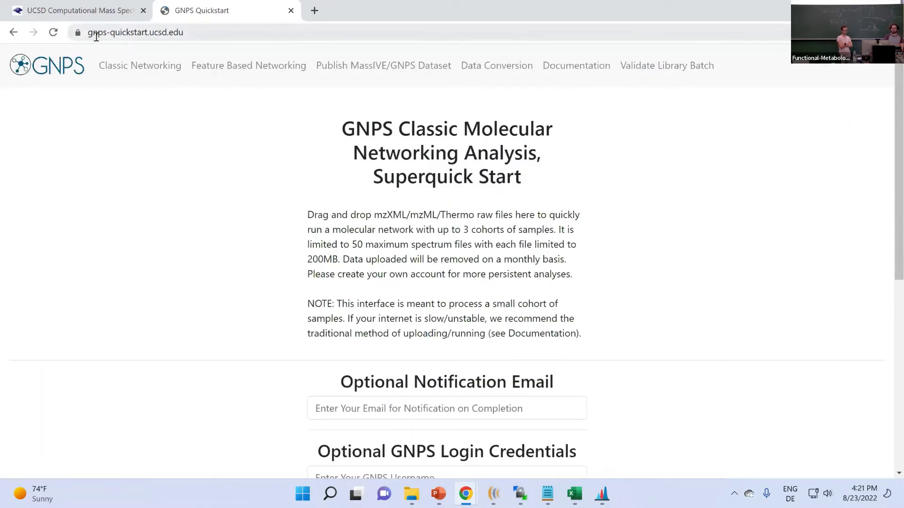
pyautogui.click(88, 32)
pyautogui.doubleClick(104, 32)
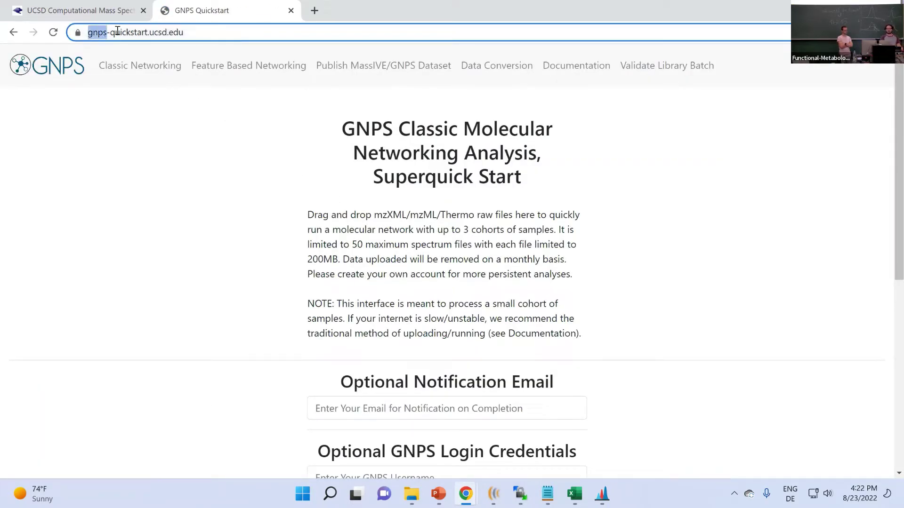
pyautogui.moveTo(117, 30); pyautogui.dragTo(150, 32)
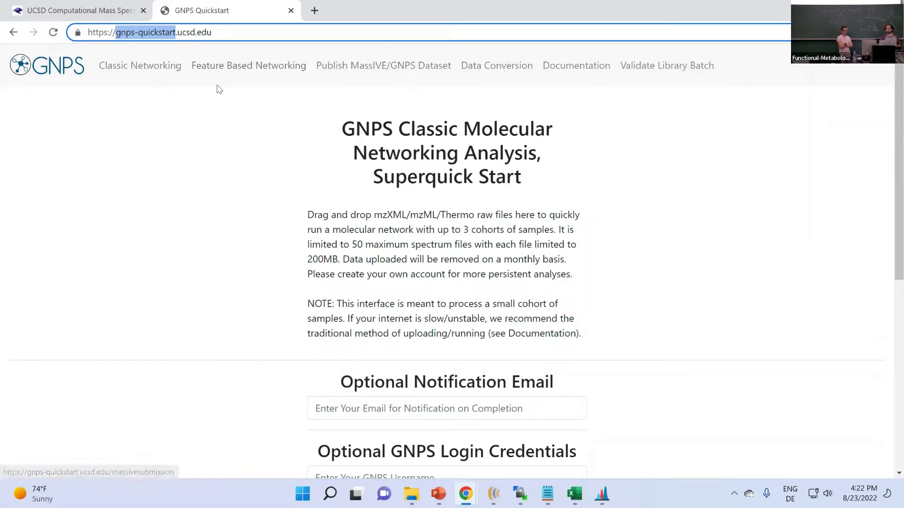
pyautogui.click(214, 68)
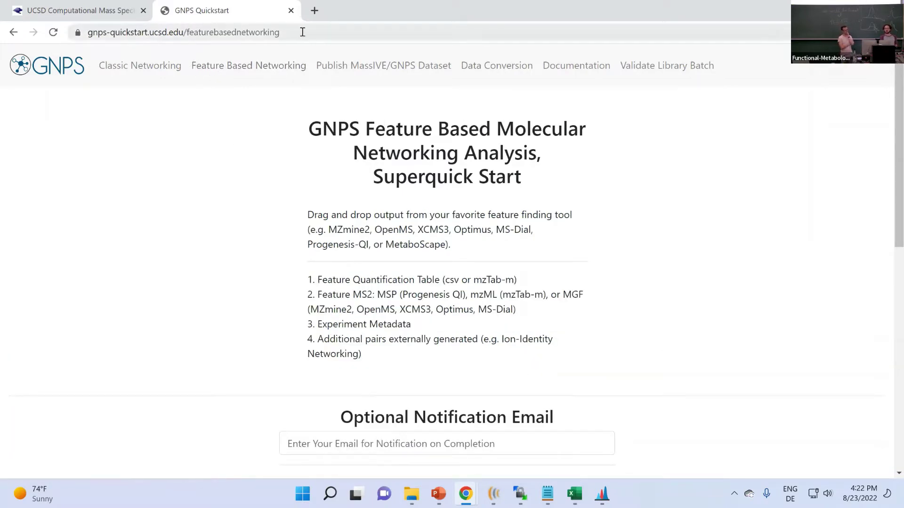
# Keep MZMine2 as the feature generation tool and snap Chrome to the right screen half
pyautogui.click(198, 33)
pyautogui.scroll(-5, 235, 177)
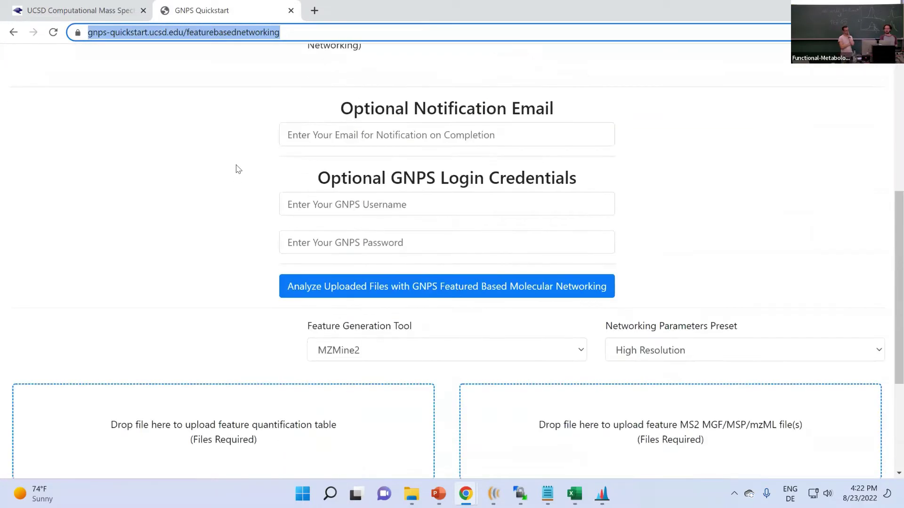
pyautogui.scroll(-1, 239, 169)
pyautogui.scroll(-2, 175, 165)
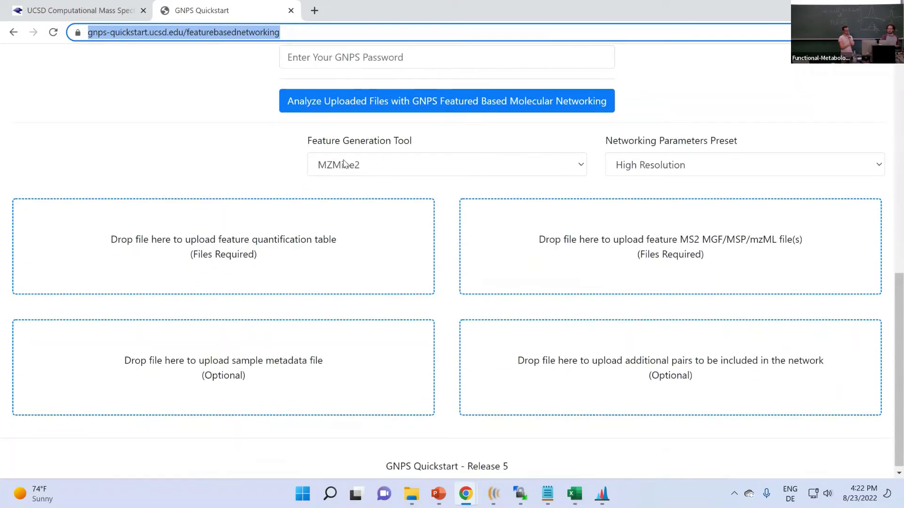
pyautogui.click(347, 164)
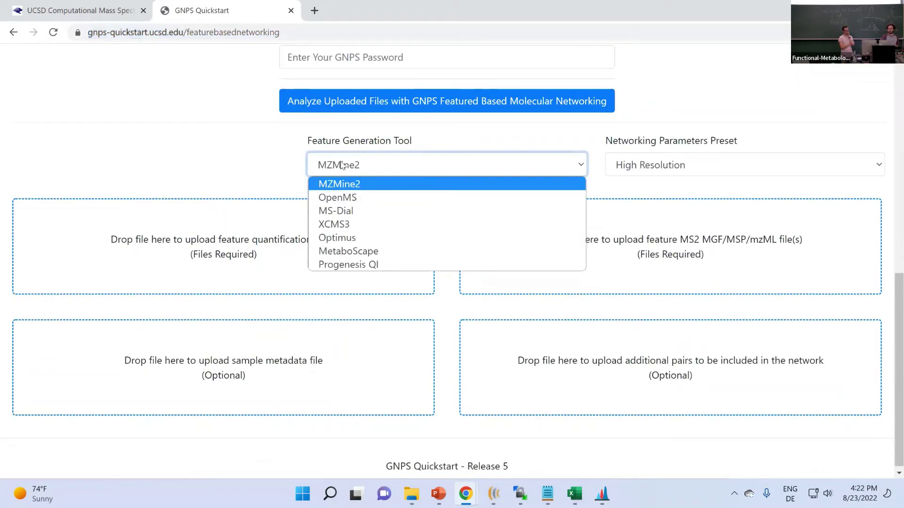
pyautogui.click(354, 185)
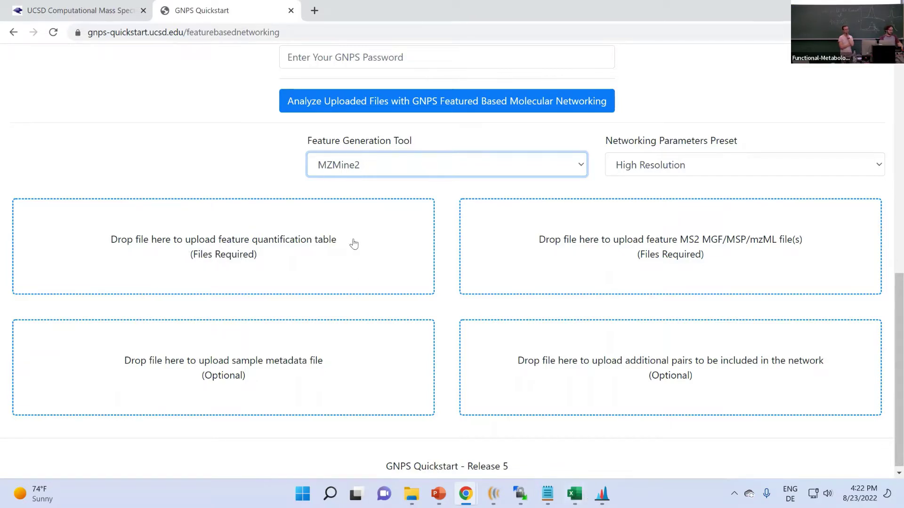
pyautogui.press('super+Right')
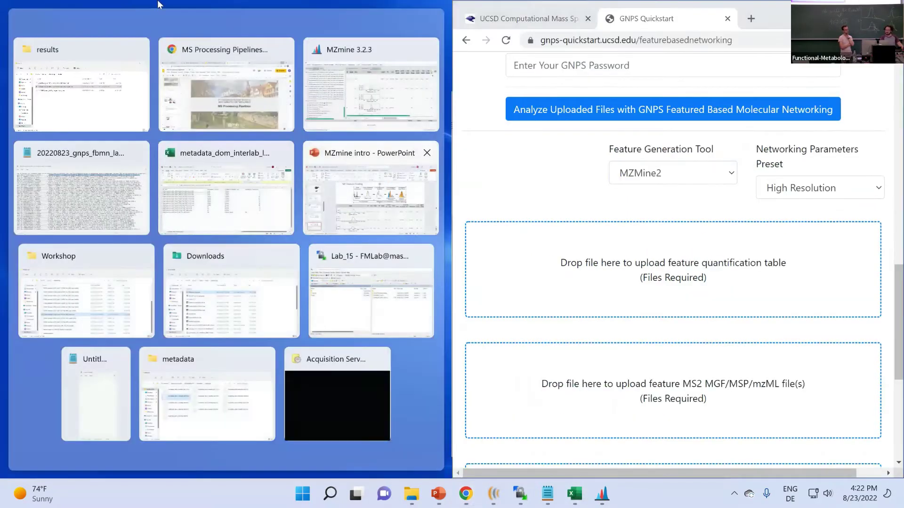
# Place the results folder beside the browser and reload the Feature Based Networking page
pyautogui.click(72, 103)
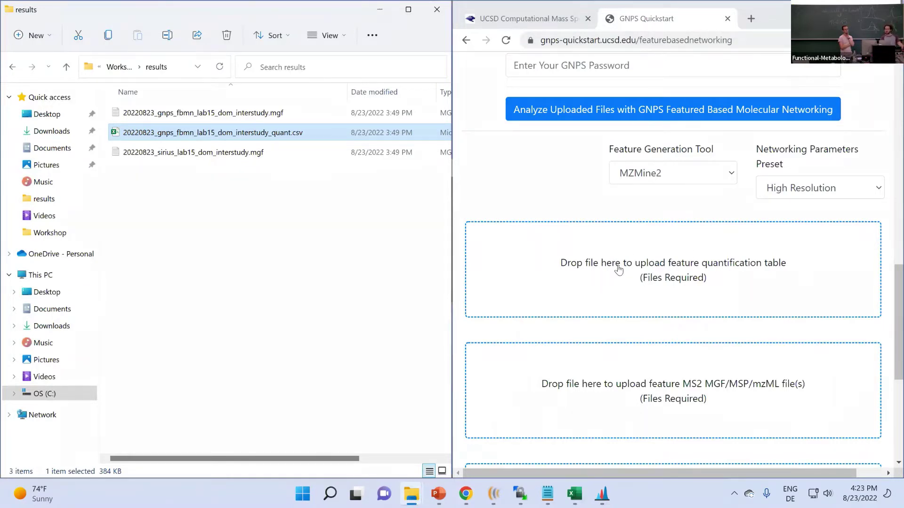
pyautogui.click(564, 44)
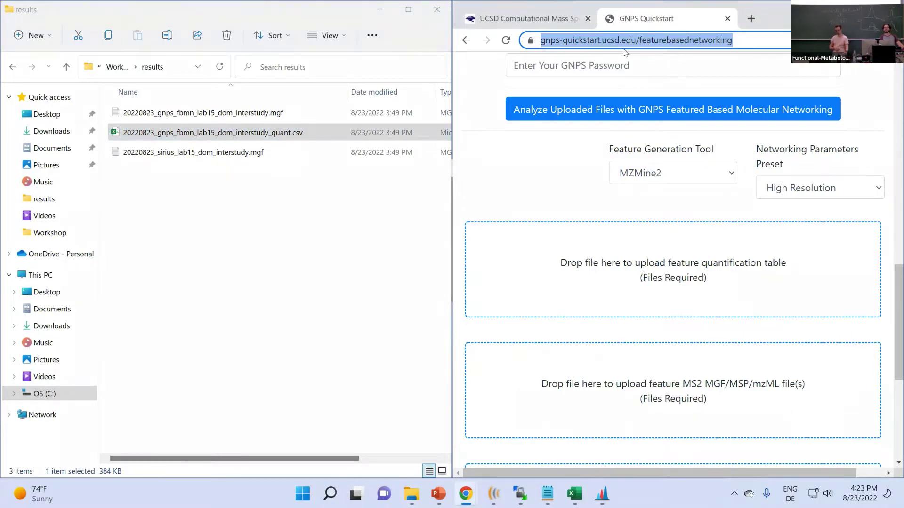
pyautogui.click(565, 157)
pyautogui.scroll(8, 564, 157)
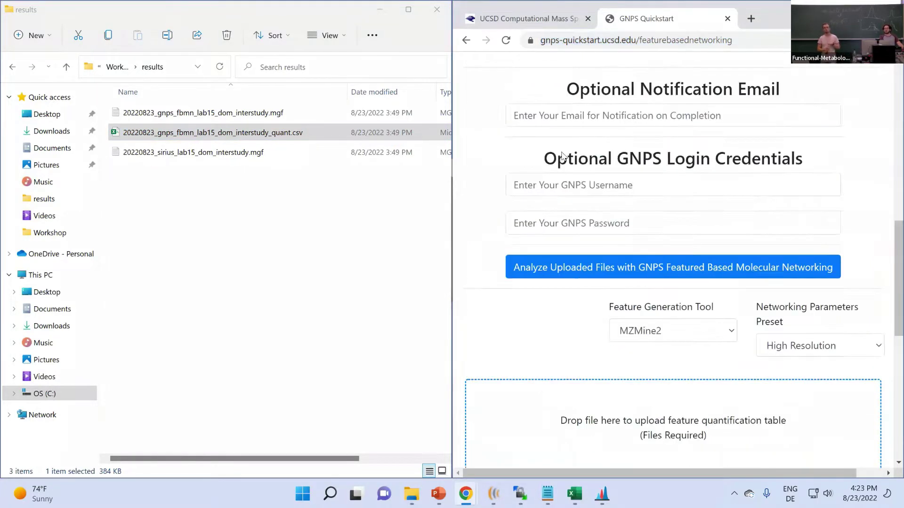
pyautogui.scroll(5, 564, 157)
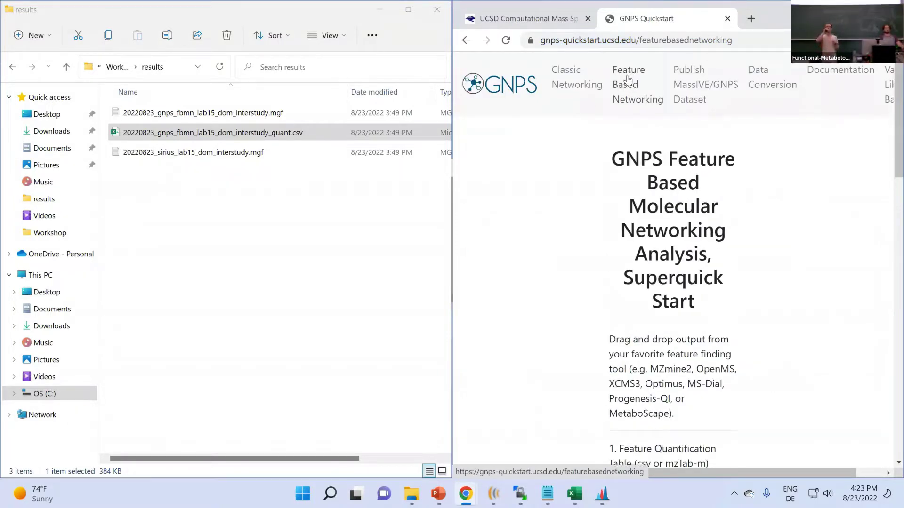
pyautogui.click(628, 78)
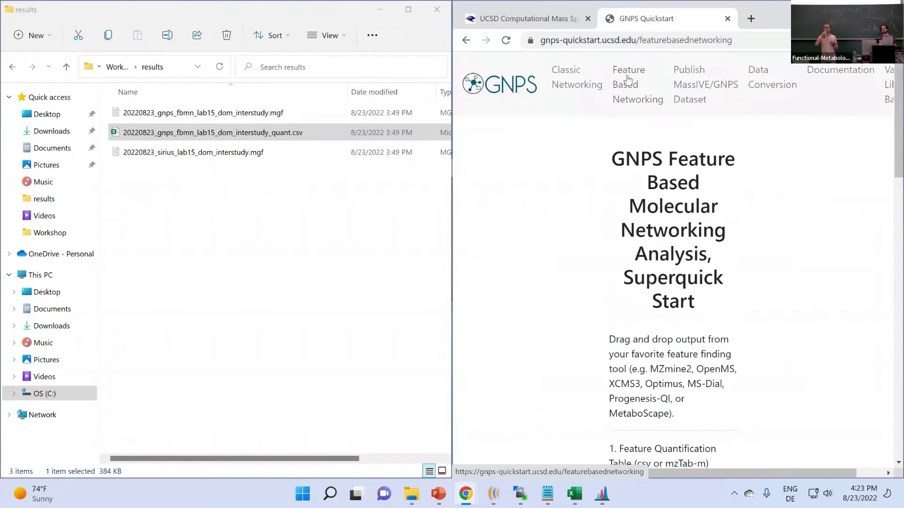
pyautogui.click(739, 41)
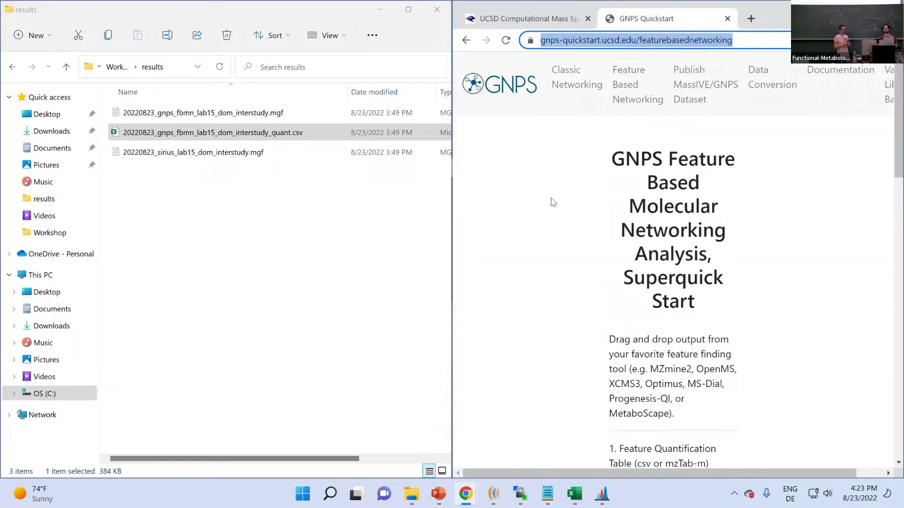
pyautogui.scroll(-7, 552, 203)
pyautogui.scroll(-7, 552, 202)
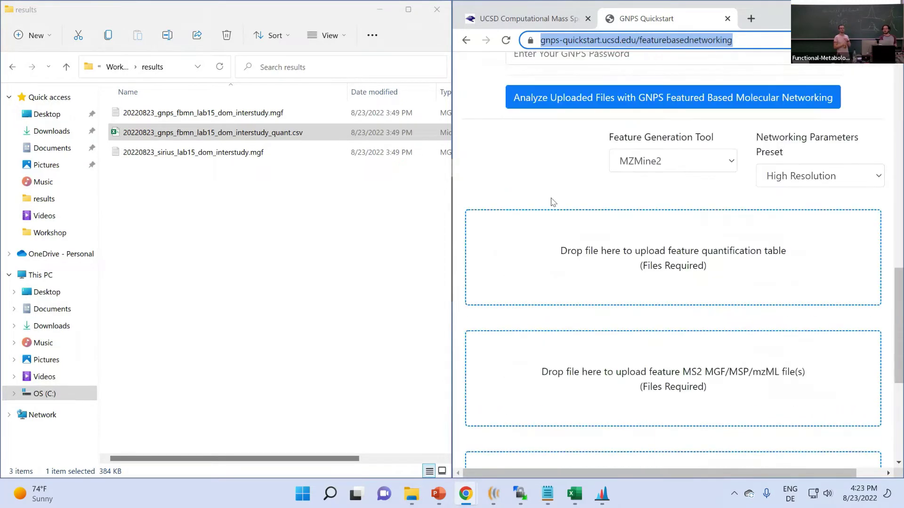
pyautogui.scroll(1, 553, 202)
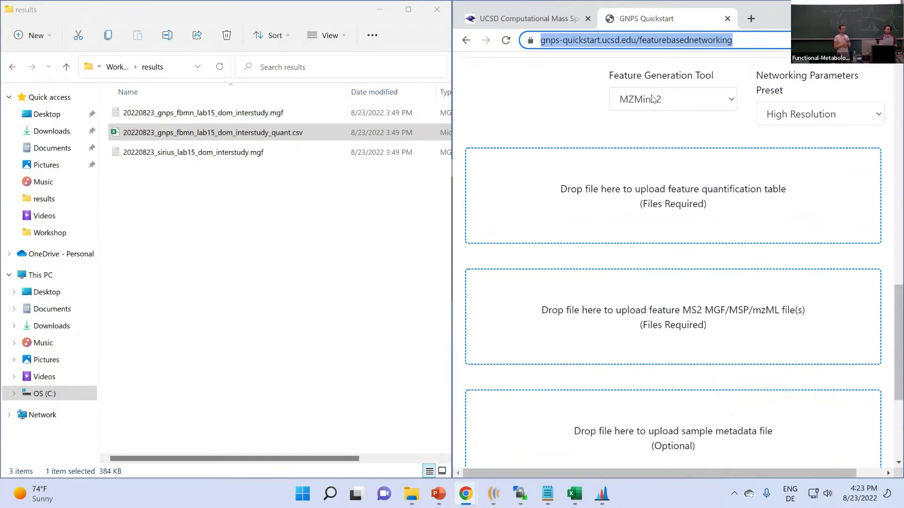
# Scroll GNPS down to the upload areas and select the quant.csv file in the results folder
pyautogui.click(522, 103)
pyautogui.scroll(-1, 522, 103)
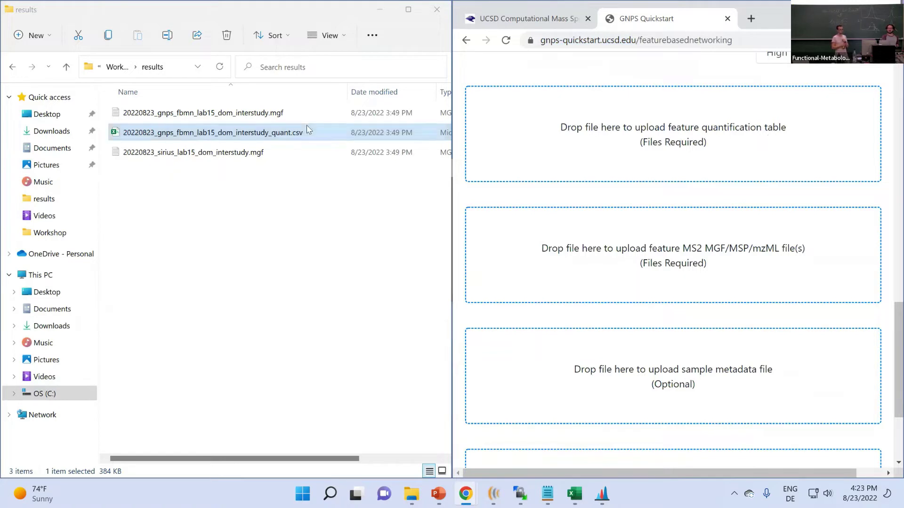
pyautogui.click(272, 120)
pyautogui.click(270, 133)
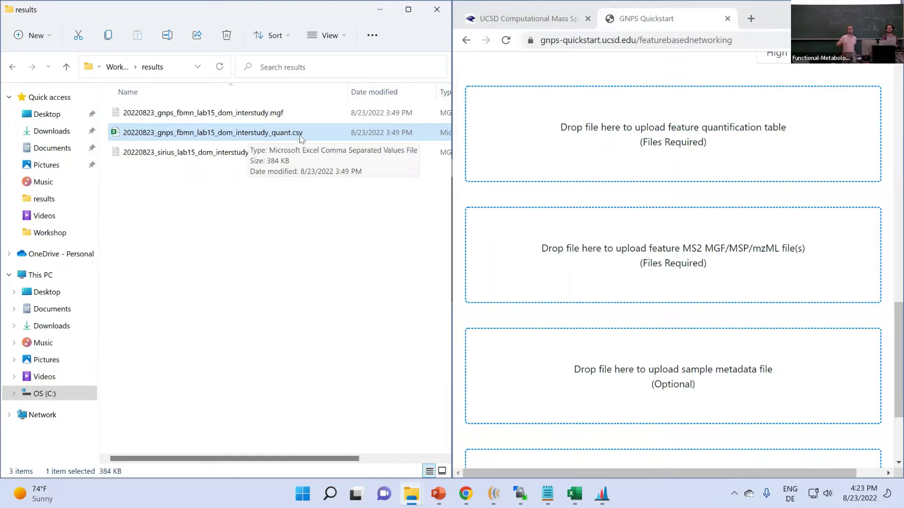
# Add 20220823_gnps_fbmn_lab15_dom_interstudy_quant.csv to the quantification table area, cancelling the MGF file picker
pyautogui.moveTo(288, 136); pyautogui.dragTo(539, 127)
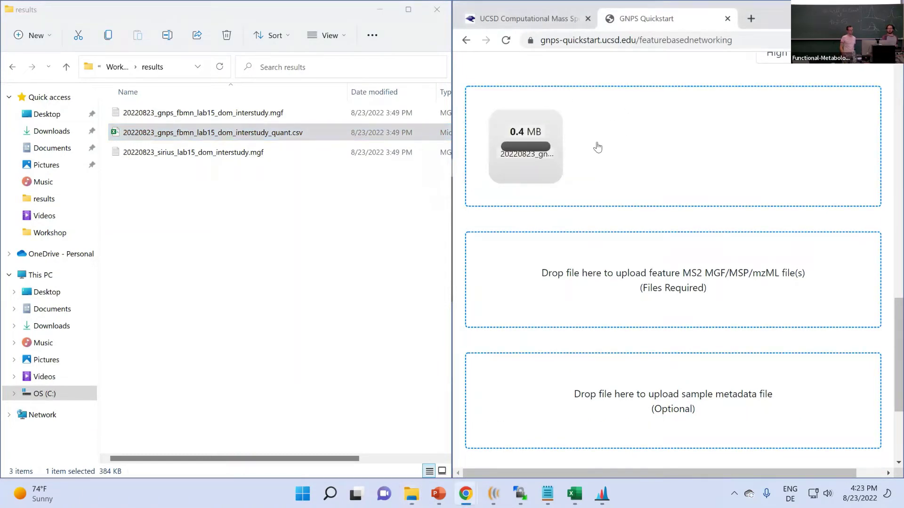
pyautogui.click(550, 268)
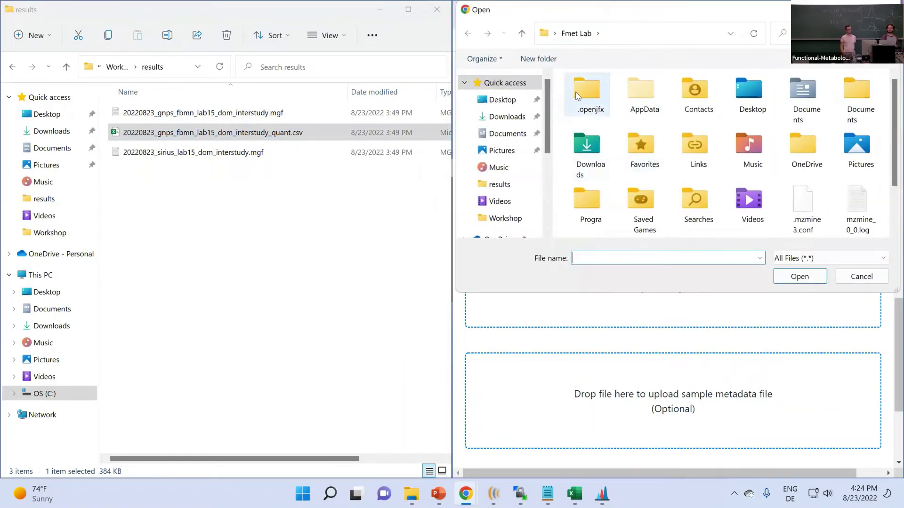
pyautogui.click(862, 276)
pyautogui.click(299, 135)
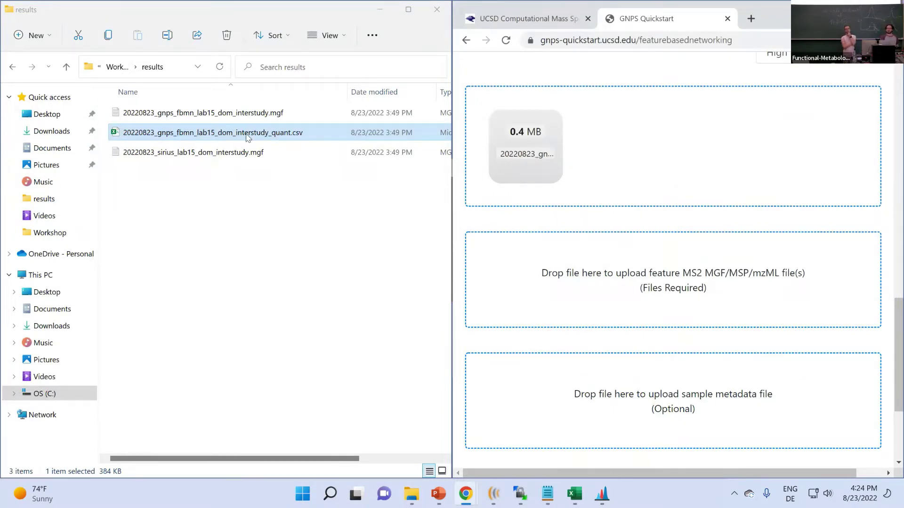
pyautogui.click(537, 281)
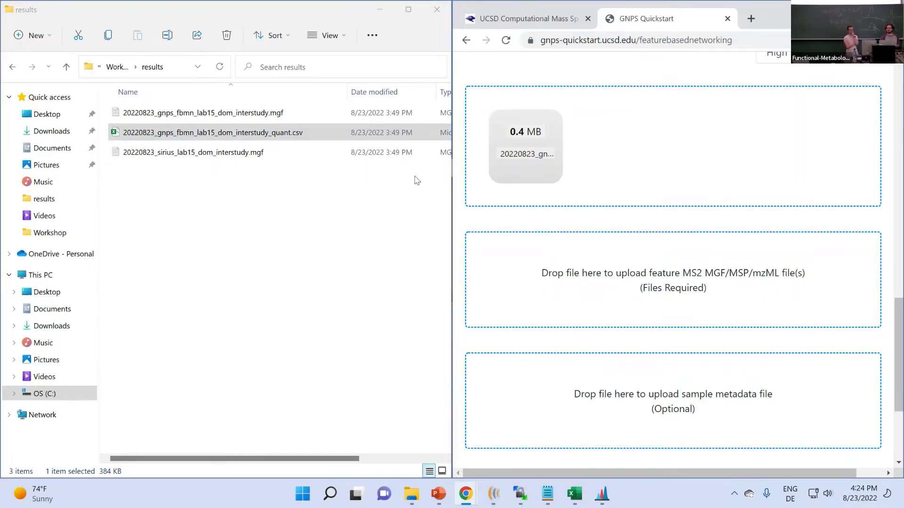
pyautogui.click(151, 114)
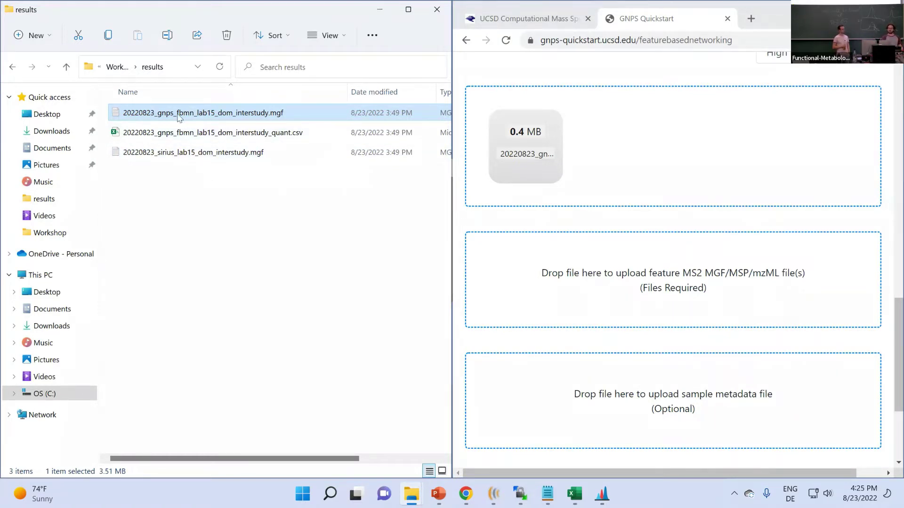
# Add 20220823_gnps_fbmn_lab15_dom_interstudy.mgf to the MS2 area, then bring up the MS Processing Pipelines slides
pyautogui.moveTo(175, 115); pyautogui.dragTo(614, 284)
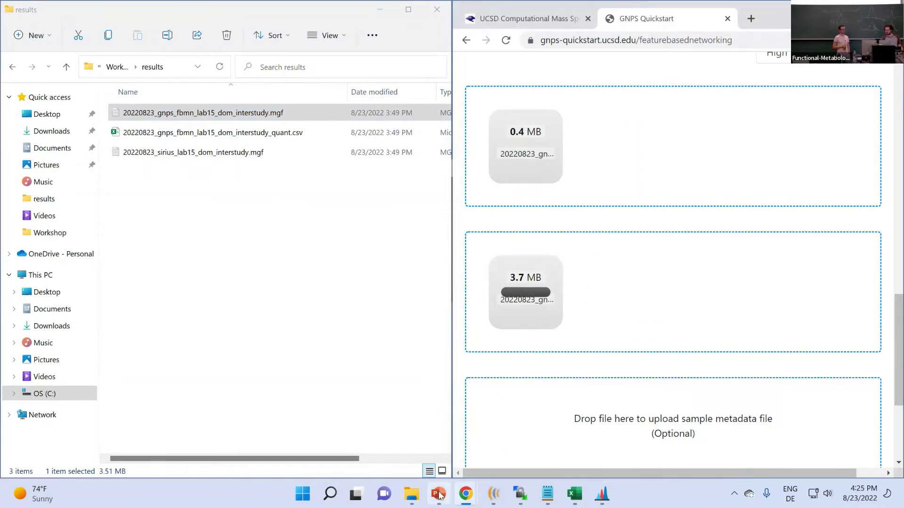
pyautogui.click(117, 67)
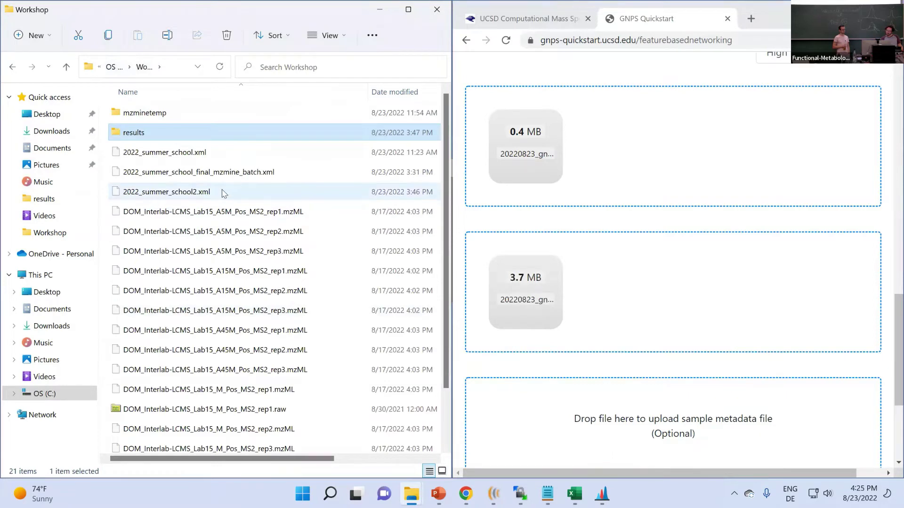
pyautogui.scroll(-1, 222, 193)
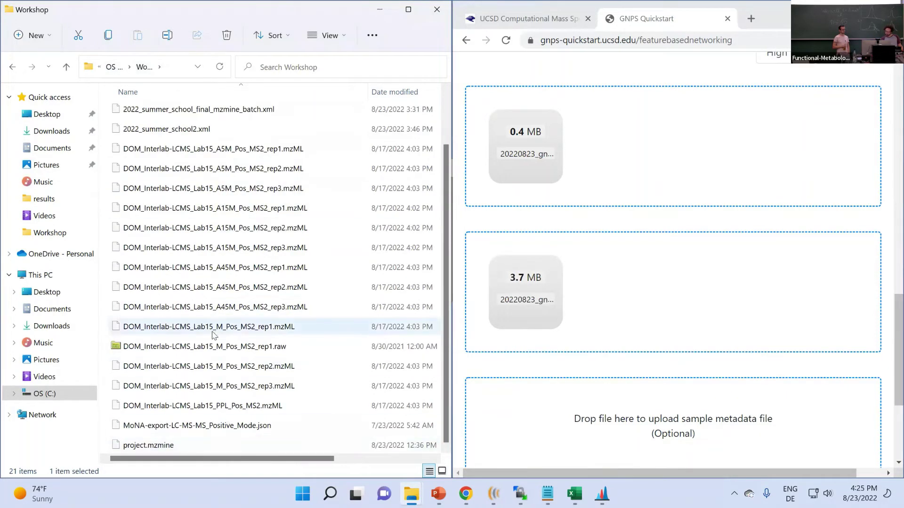
pyautogui.scroll(1, 216, 329)
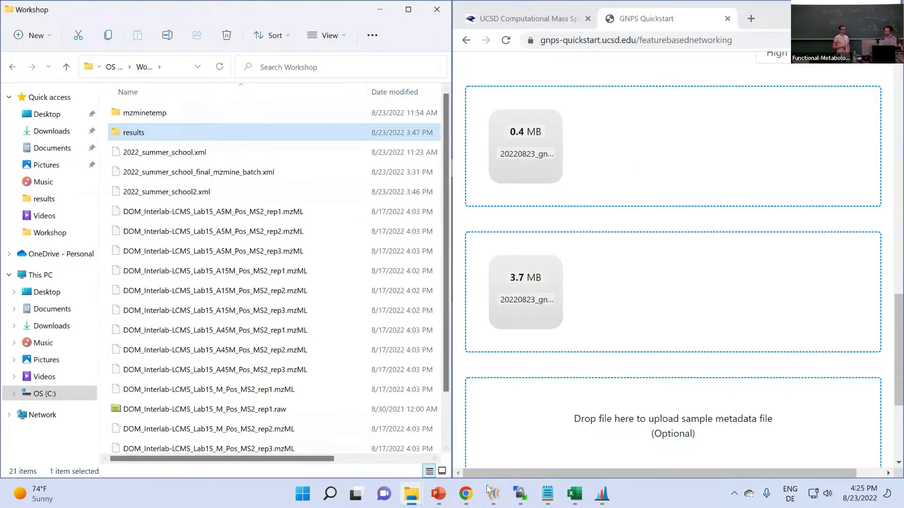
pyautogui.click(466, 493)
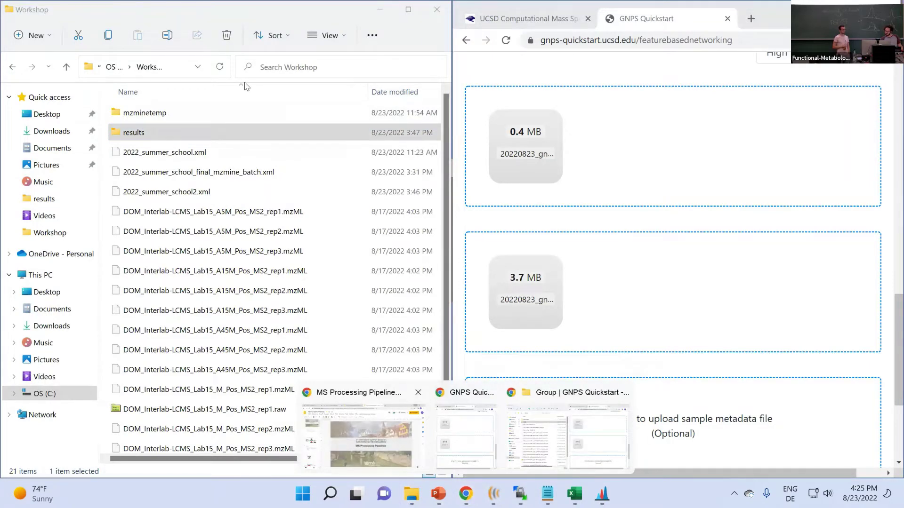
pyautogui.click(363, 431)
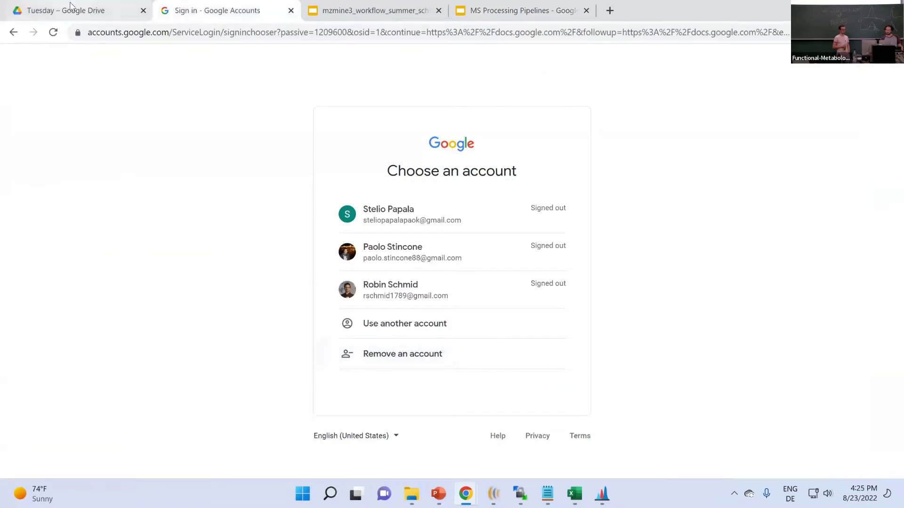
# Choose the Google account on the sign-in page and retry opening the Drive Slides folder
pyautogui.click(70, 10)
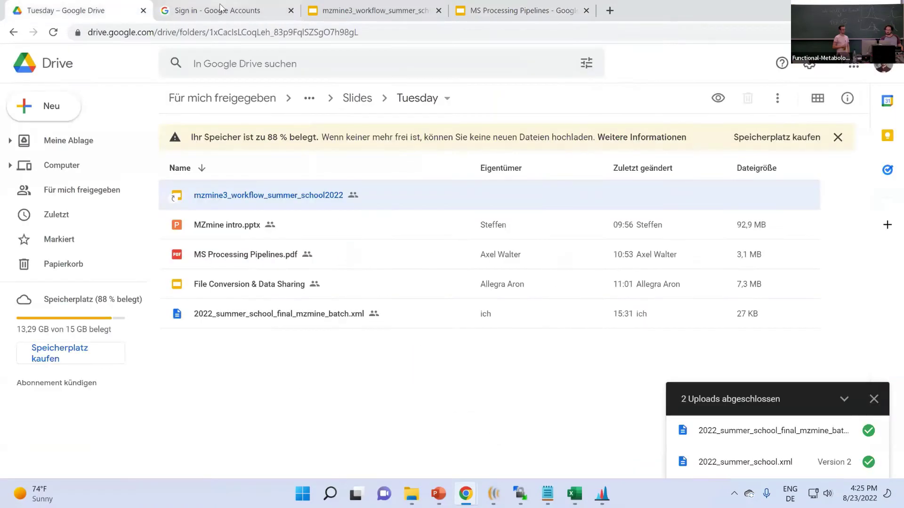
pyautogui.click(220, 10)
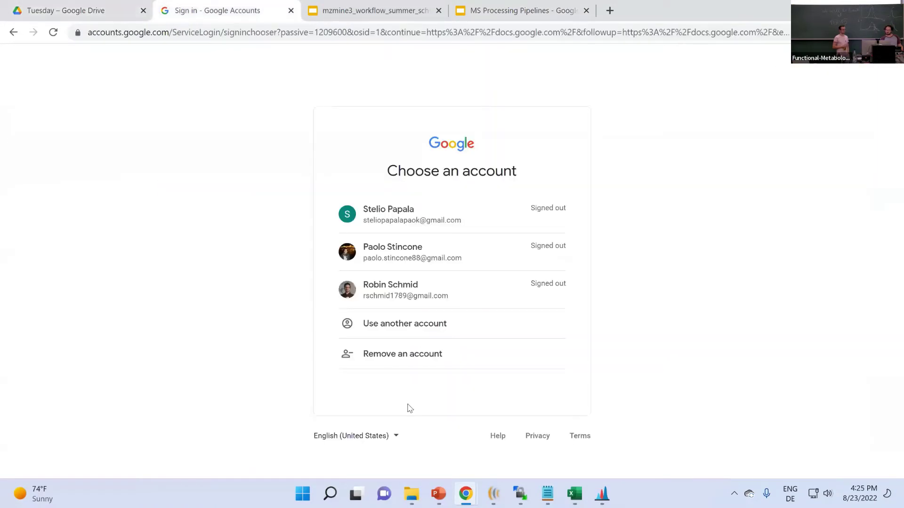
pyautogui.click(412, 301)
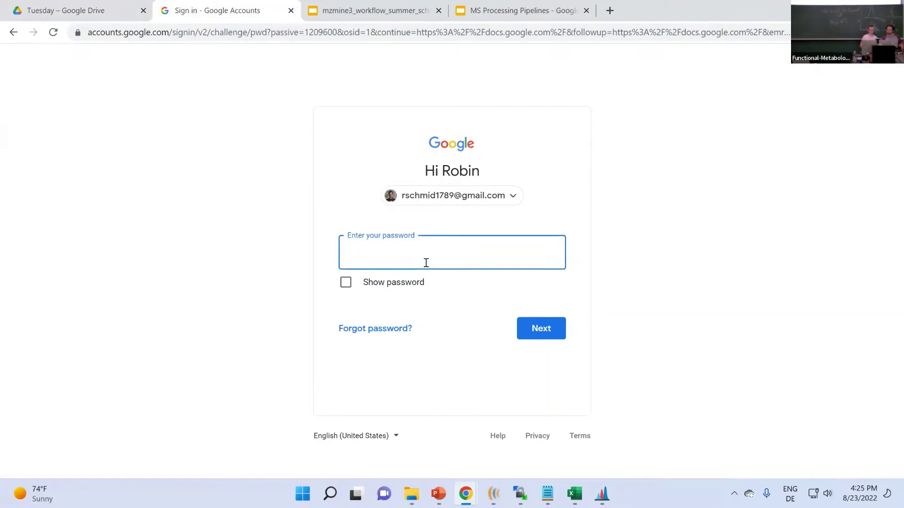
pyautogui.click(96, 11)
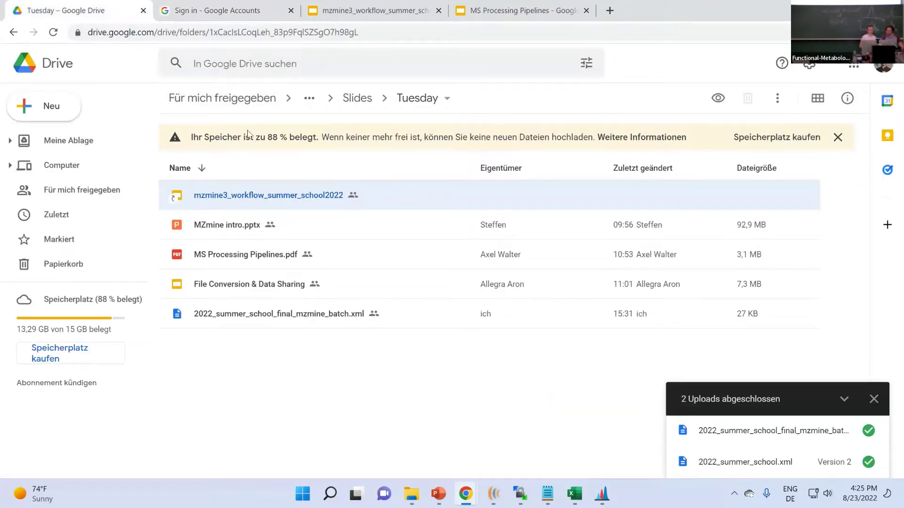
pyautogui.click(357, 98)
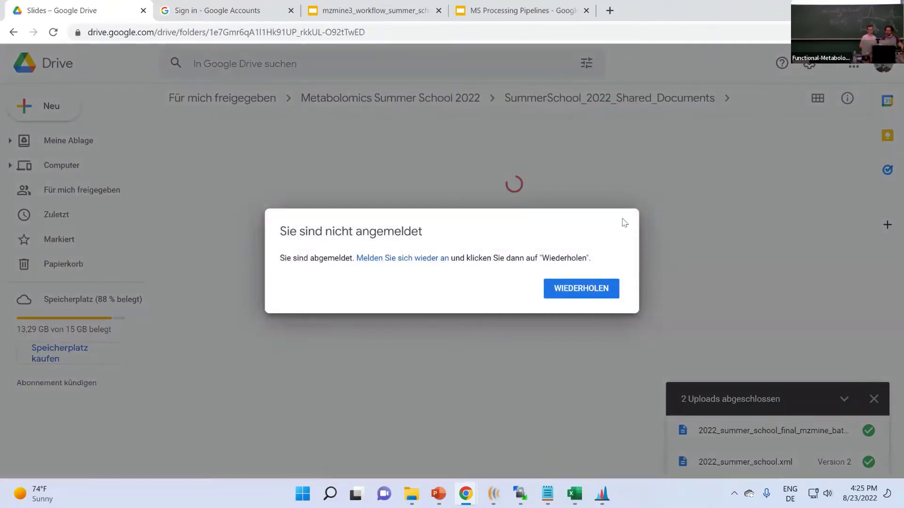
pyautogui.click(594, 289)
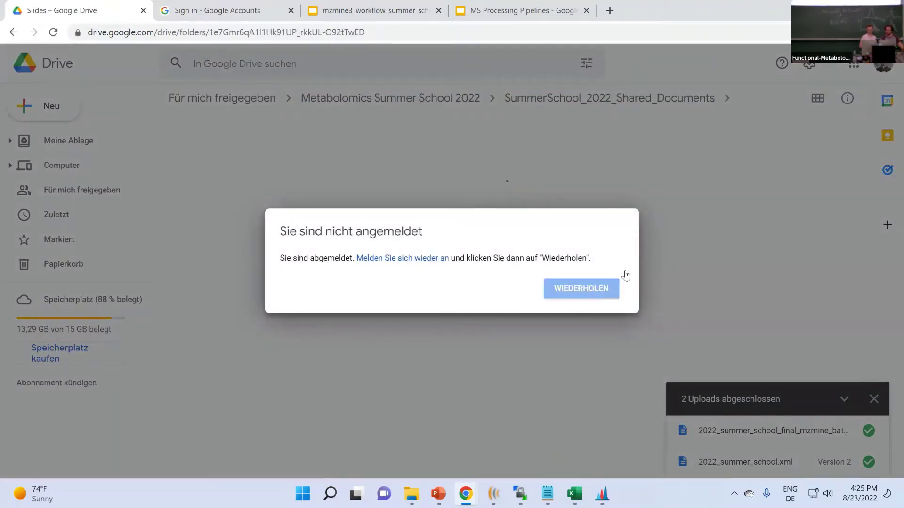
# Enter the account password and accept continuing in a new Chrome profile
pyautogui.click(226, 10)
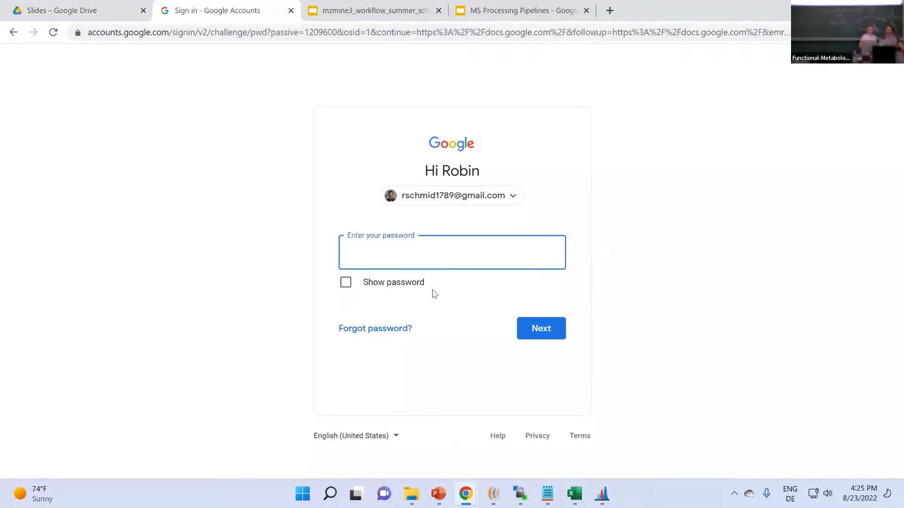
pyautogui.click(430, 259)
pyautogui.write('•')
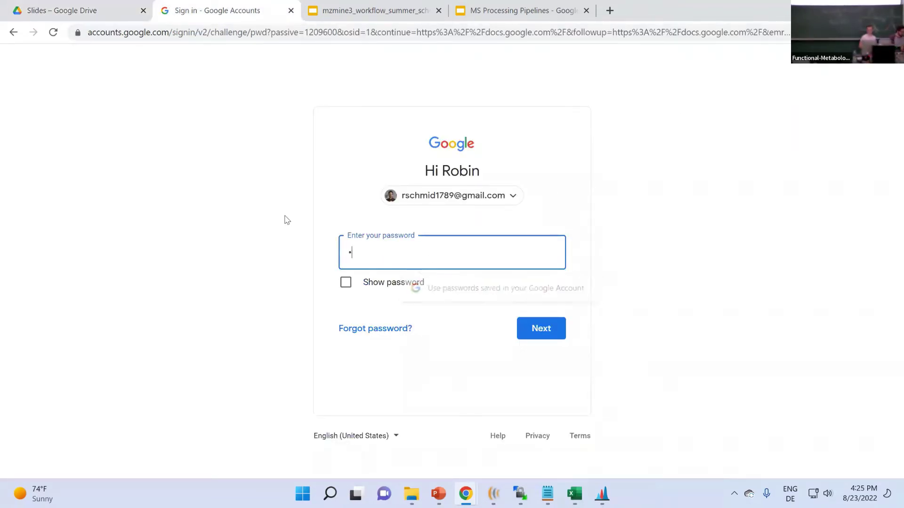
pyautogui.write('•••••••••')
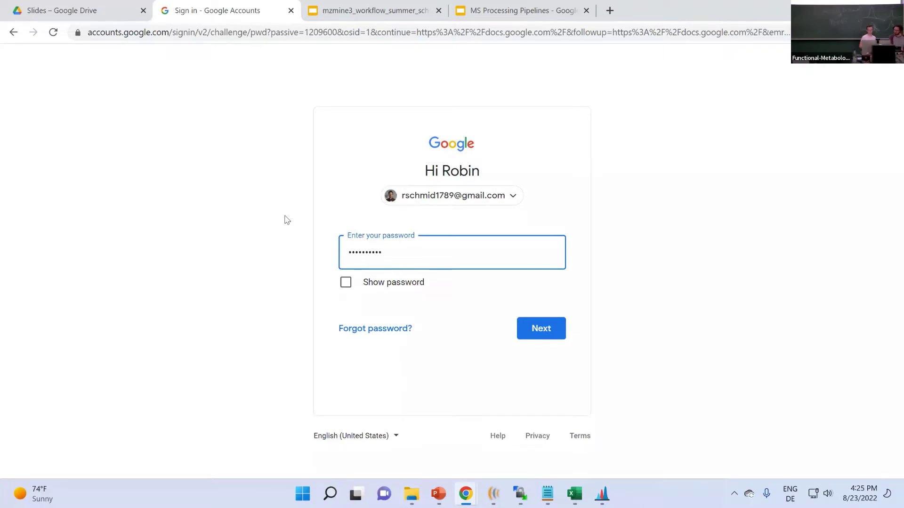
pyautogui.press('Return')
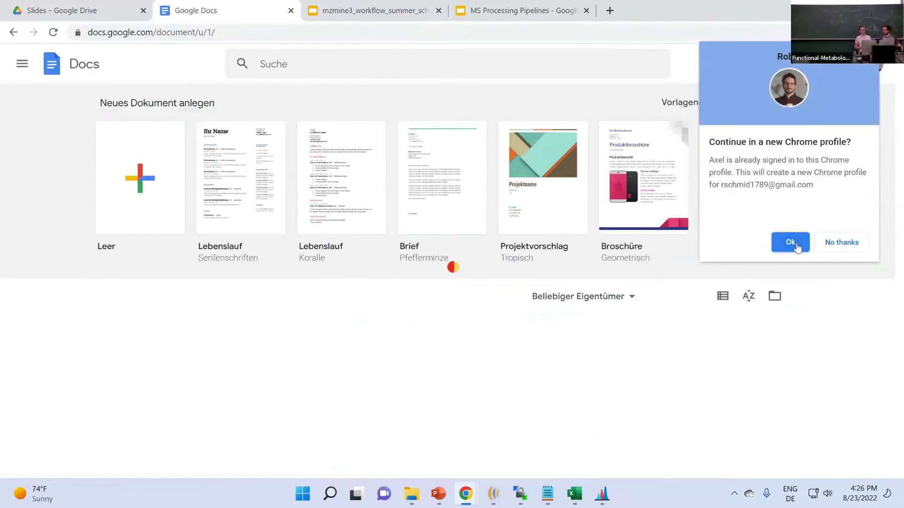
pyautogui.click(790, 242)
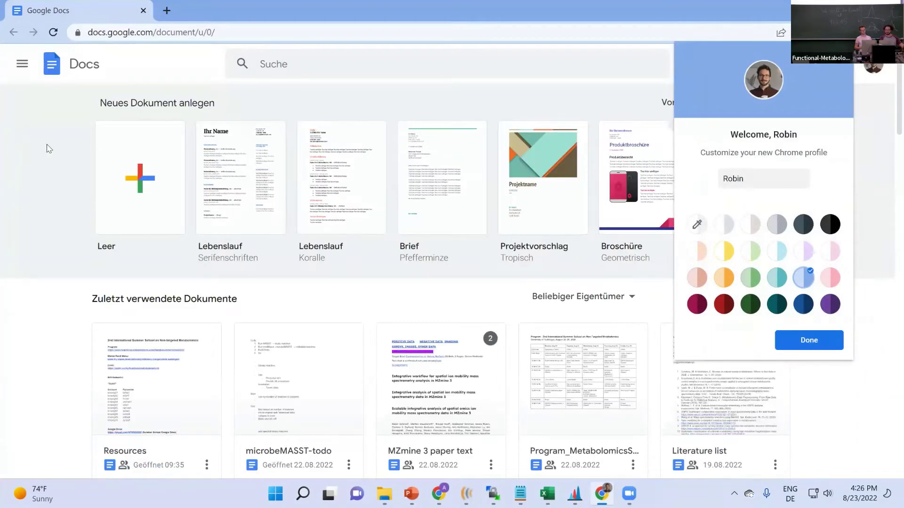
# Search Drive for the Metabolomics Summer School 2022 folder and open it
pyautogui.click(294, 59)
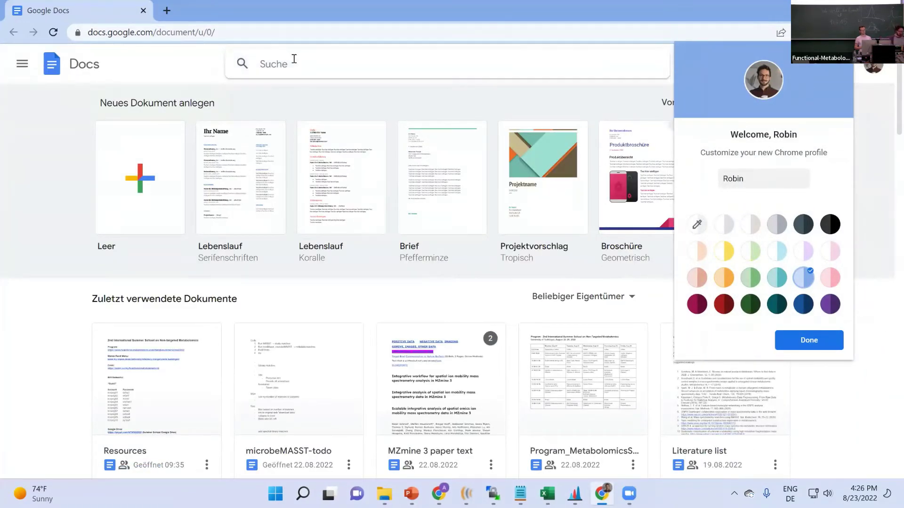
pyautogui.write('s')
pyautogui.press('Down')
pyautogui.press('Down')
pyautogui.press('Down')
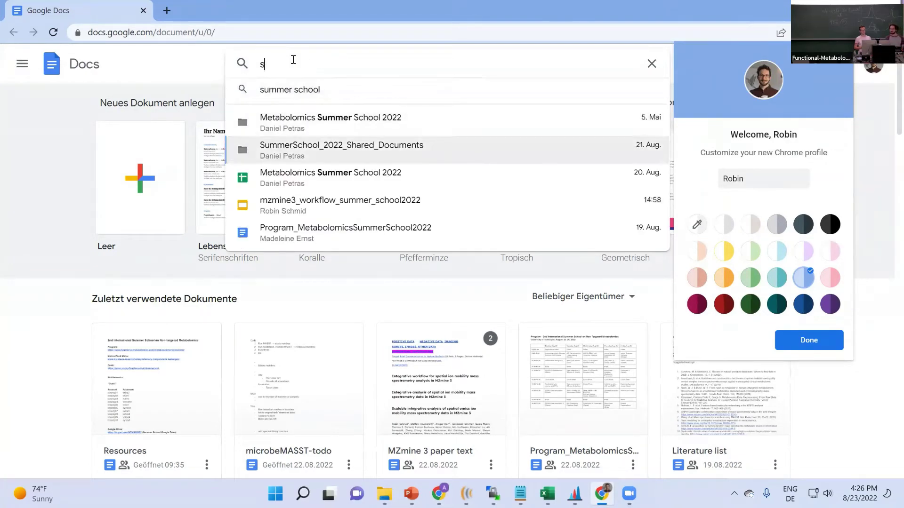
pyautogui.press('Up')
pyautogui.press('Down')
pyautogui.press('Up')
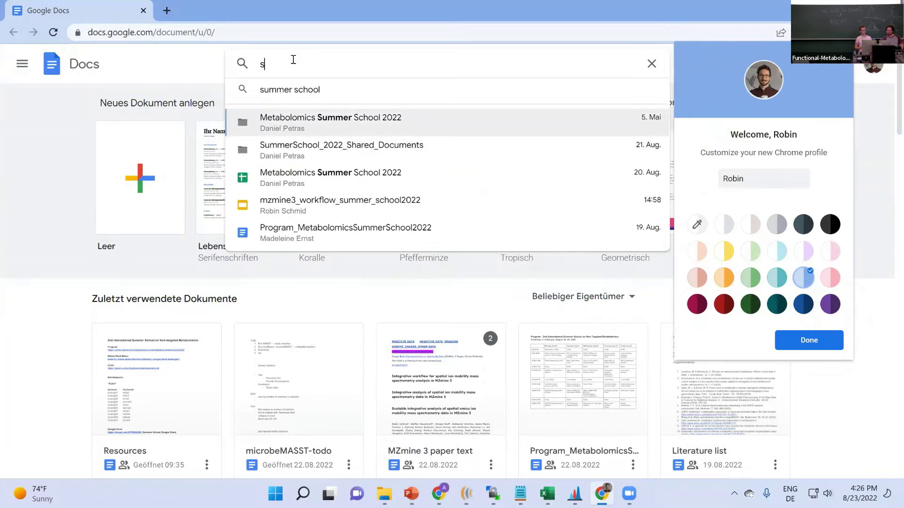
pyautogui.press('Down')
pyautogui.press('Up')
pyautogui.press('Return')
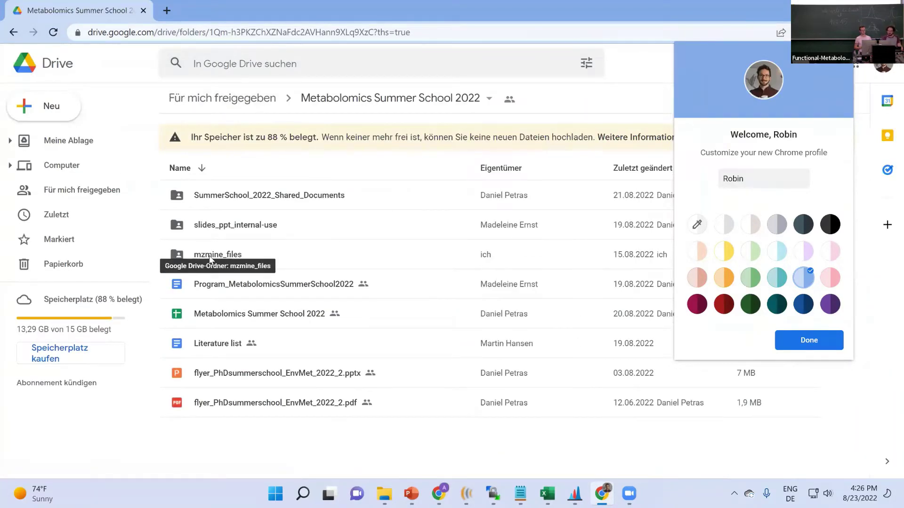
# Browse mzmine_files and slides_ppt_internal-use > mzmine, then return to 'Für mich freigegeben'
pyautogui.doubleClick(210, 257)
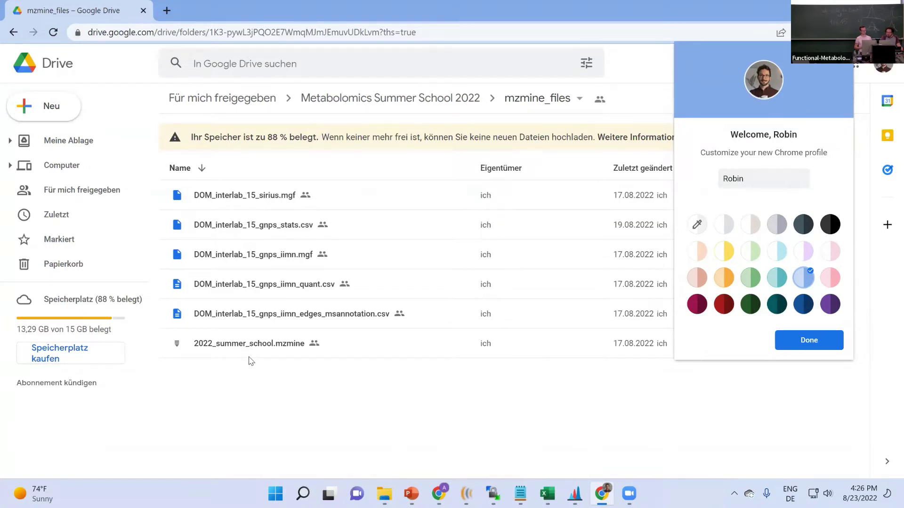
pyautogui.click(388, 100)
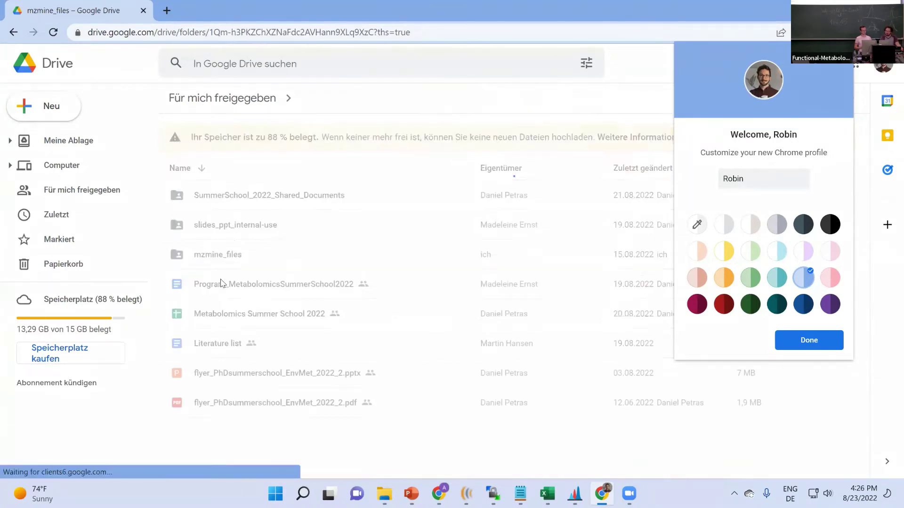
pyautogui.click(267, 203)
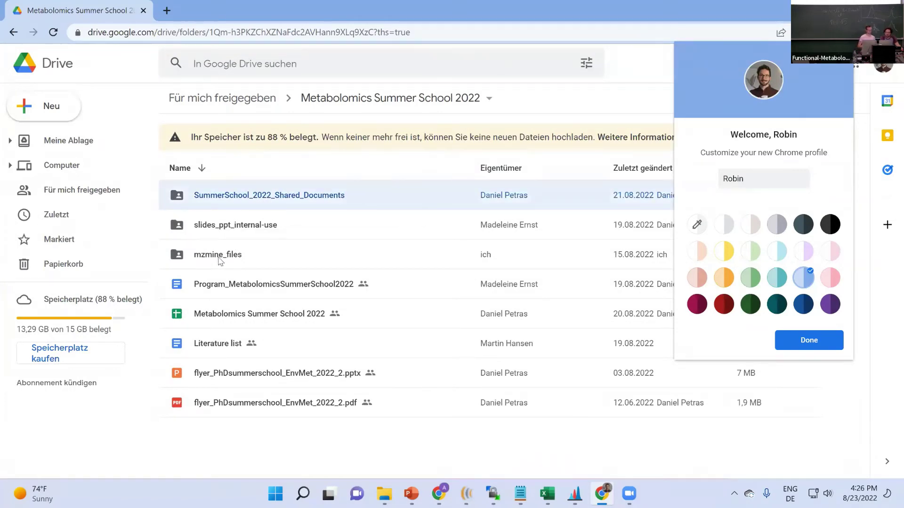
pyautogui.click(220, 259)
pyautogui.doubleClick(226, 254)
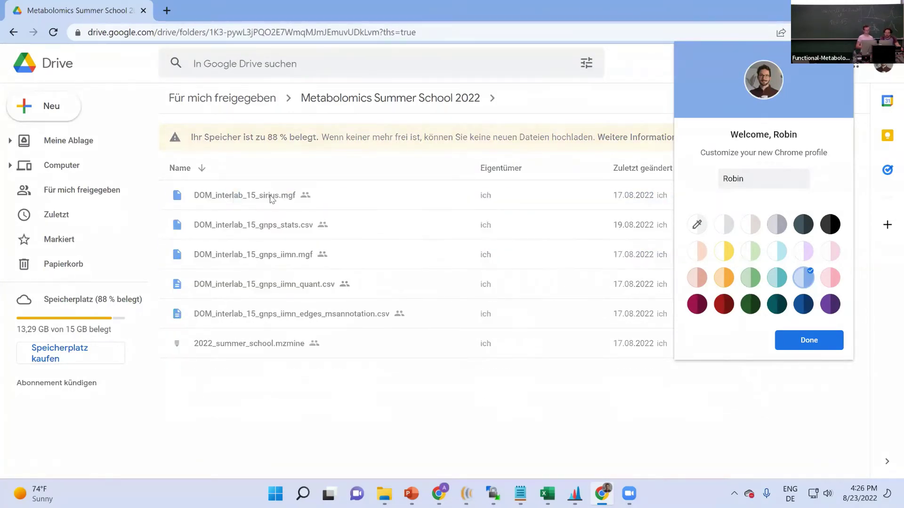
pyautogui.click(414, 105)
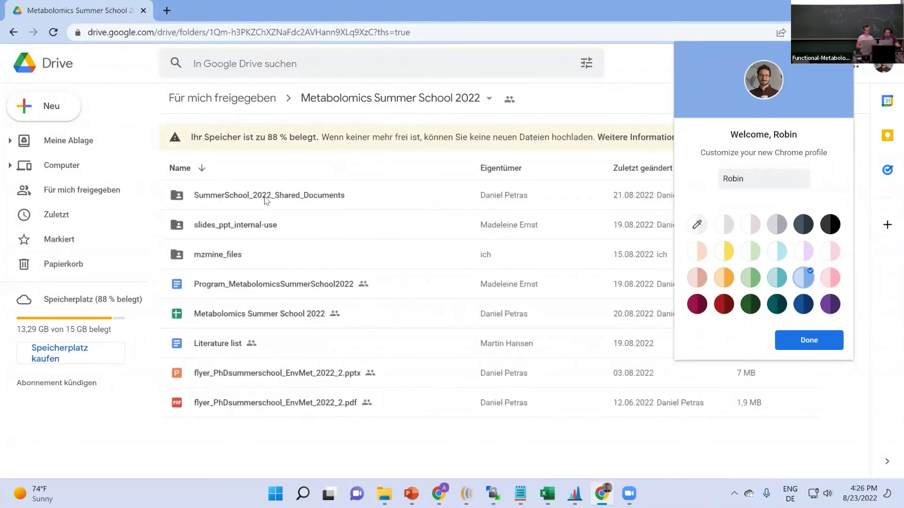
pyautogui.doubleClick(240, 226)
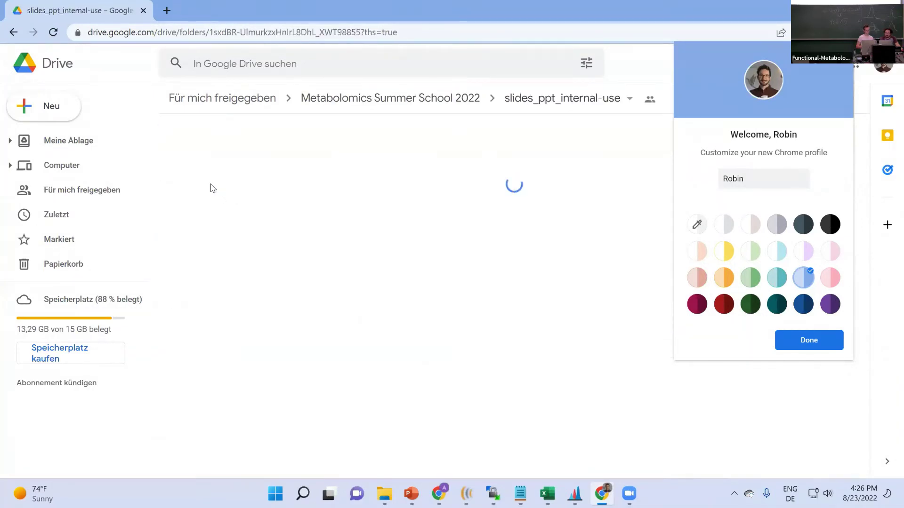
pyautogui.doubleClick(251, 226)
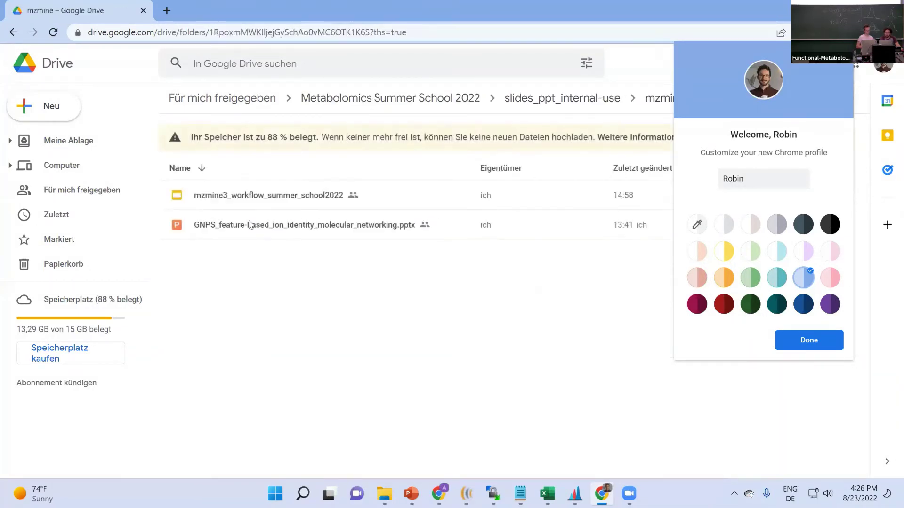
pyautogui.click(471, 100)
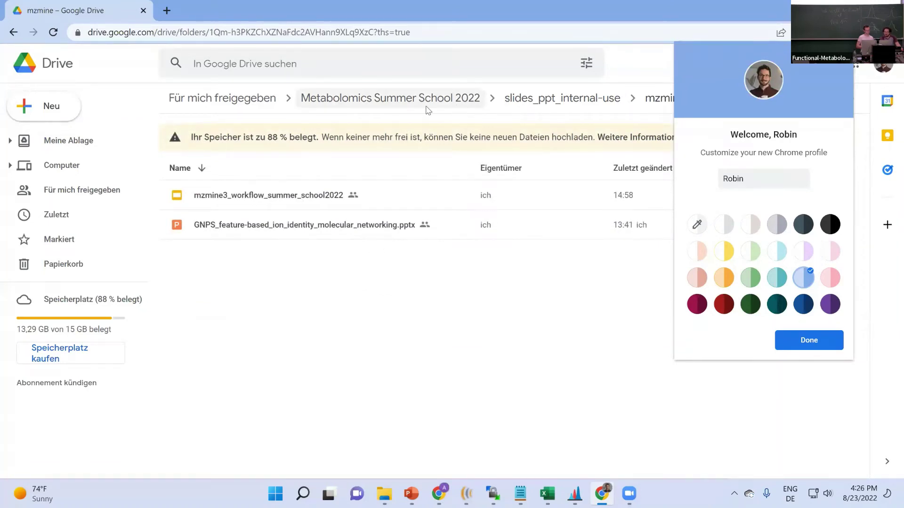
pyautogui.click(233, 99)
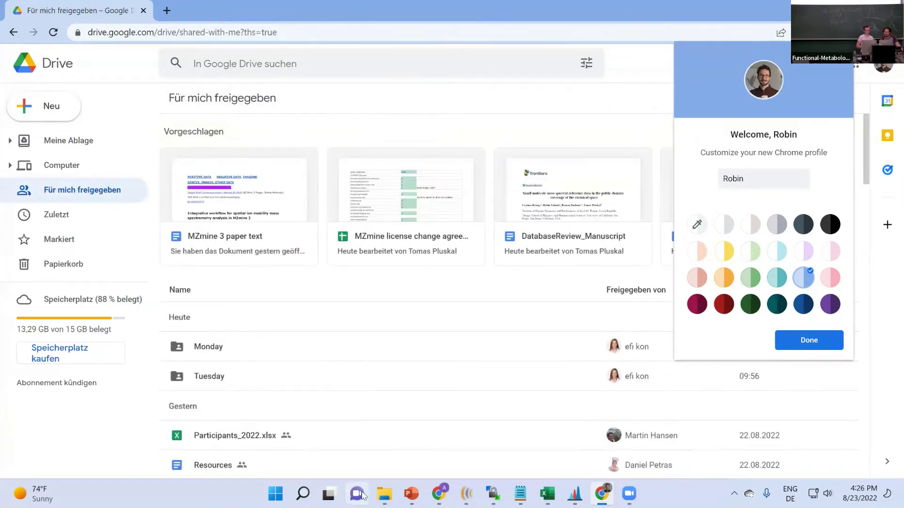
# Copy metadata_dom_interlab_lab15.txt from the metadata folder and paste it into the Workshop folder
pyautogui.moveTo(392, 496)
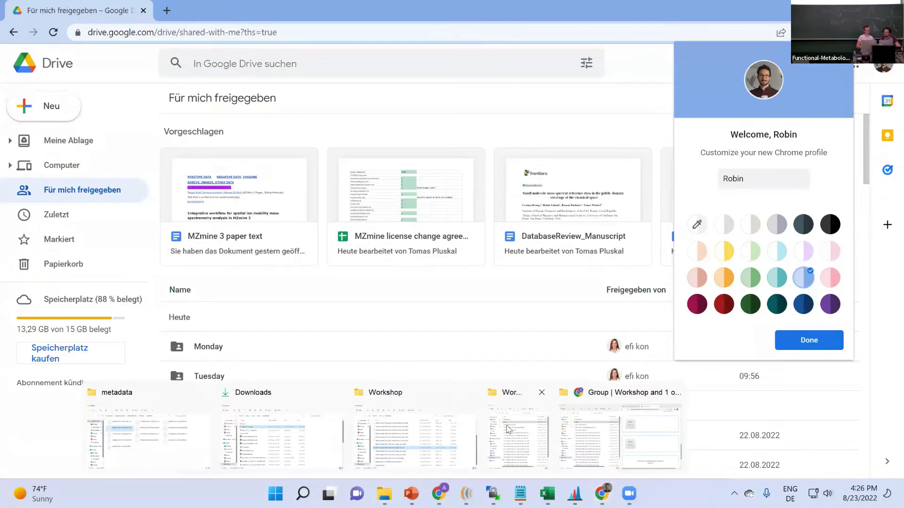
pyautogui.click(170, 451)
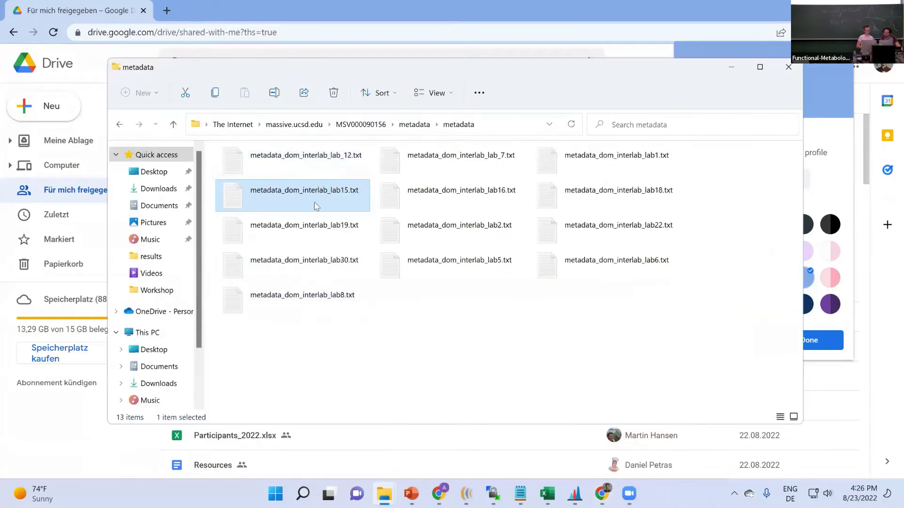
pyautogui.click(290, 234)
pyautogui.click(304, 197)
pyautogui.click(385, 493)
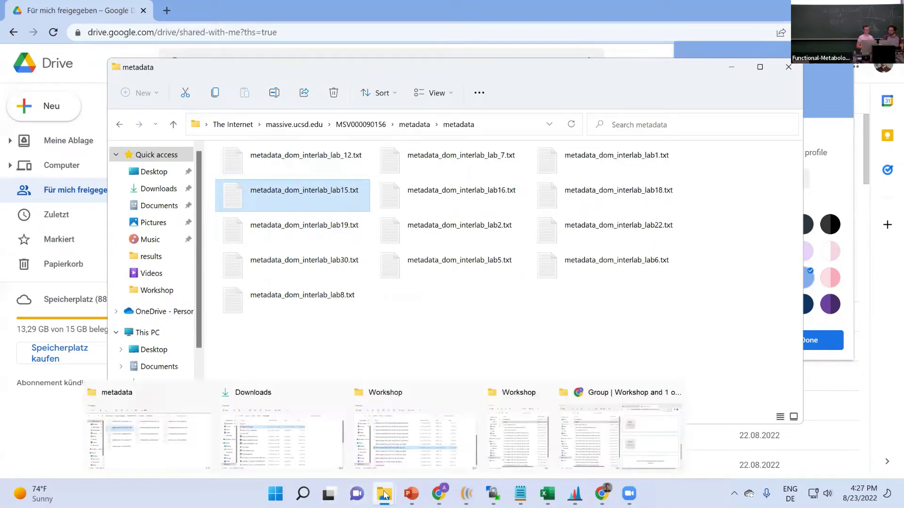
pyautogui.click(414, 438)
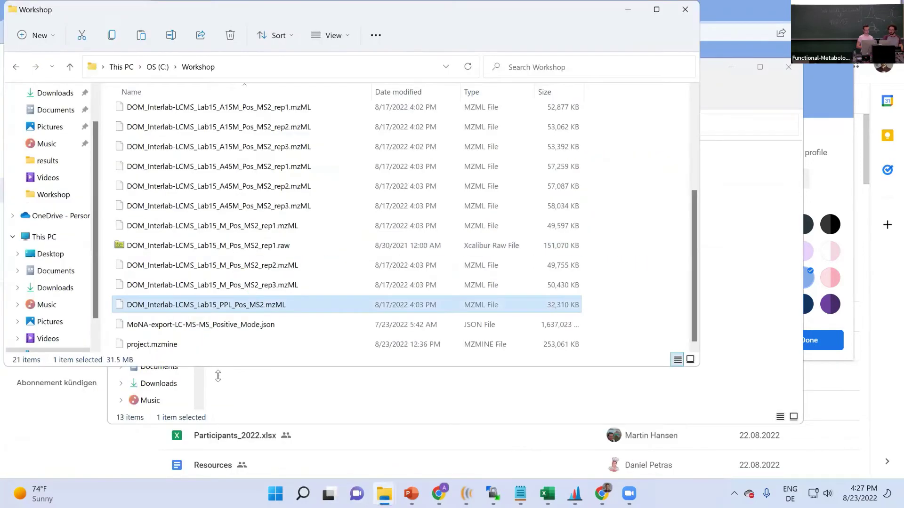
pyautogui.hotkey('ctrl', 'v')
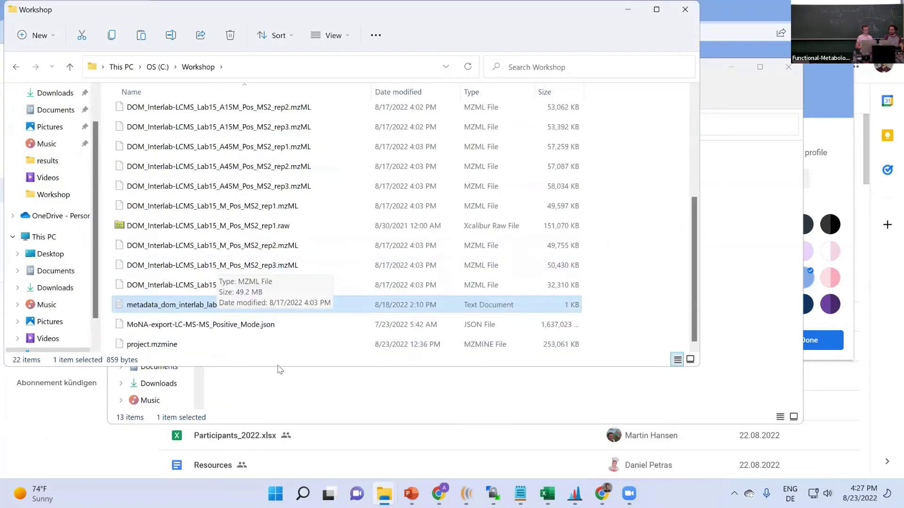
# Snap the Workshop folder to the left half with the GNPS browser on the right
pyautogui.press('super+Left')
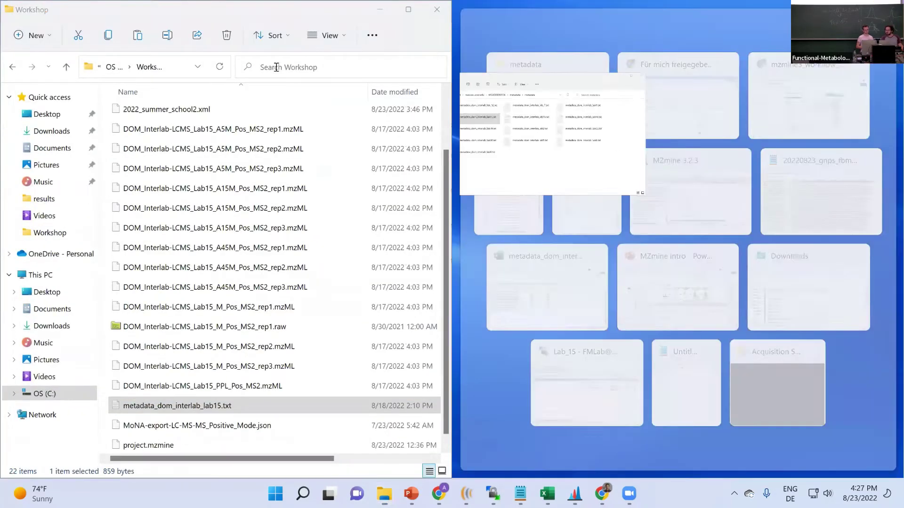
pyautogui.click(678, 94)
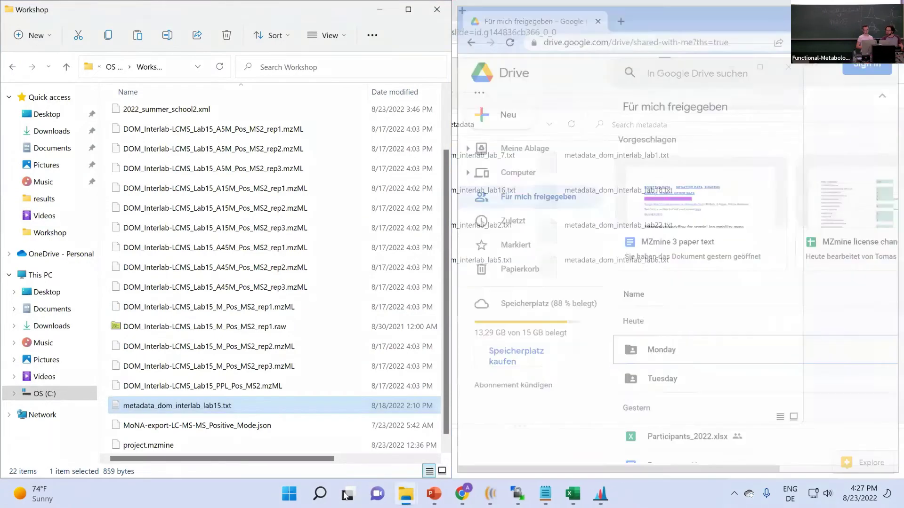
pyautogui.hotkey('alt', 'Tab')
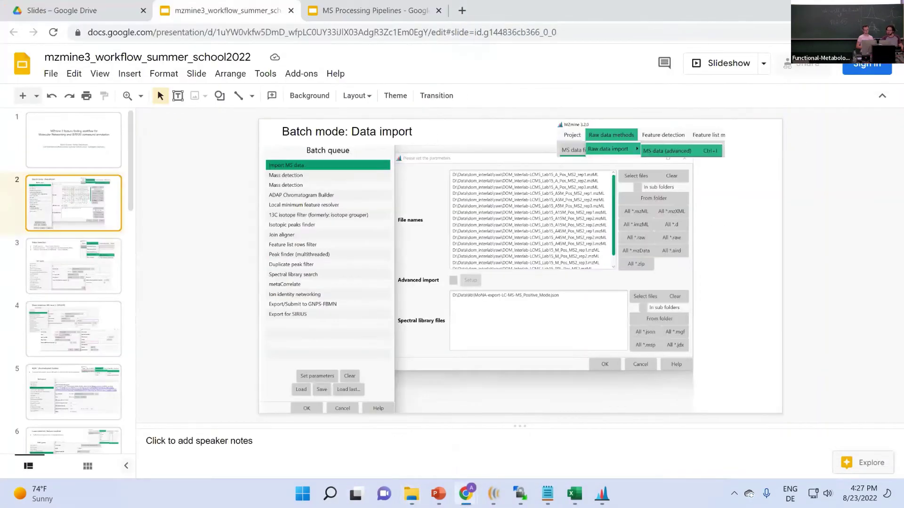
pyautogui.hotkey('alt', 'Tab')
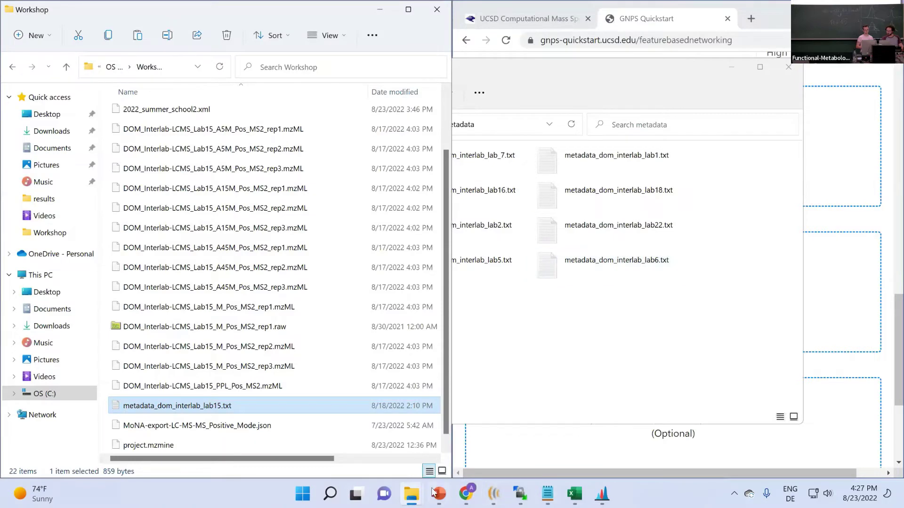
# Upload metadata_dom_interlab_lab15.txt as the sample metadata, then go to the GNPS Username field
pyautogui.moveTo(465, 493)
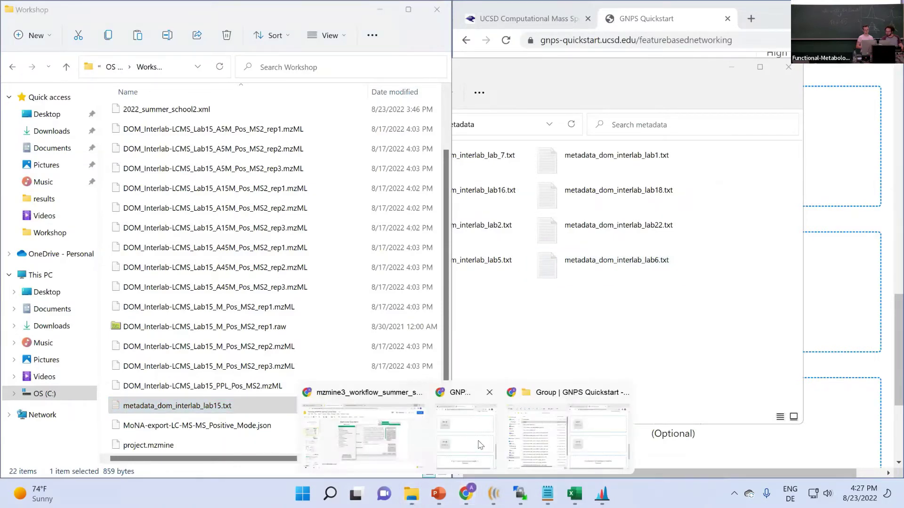
pyautogui.click(479, 442)
pyautogui.scroll(-1, 655, 230)
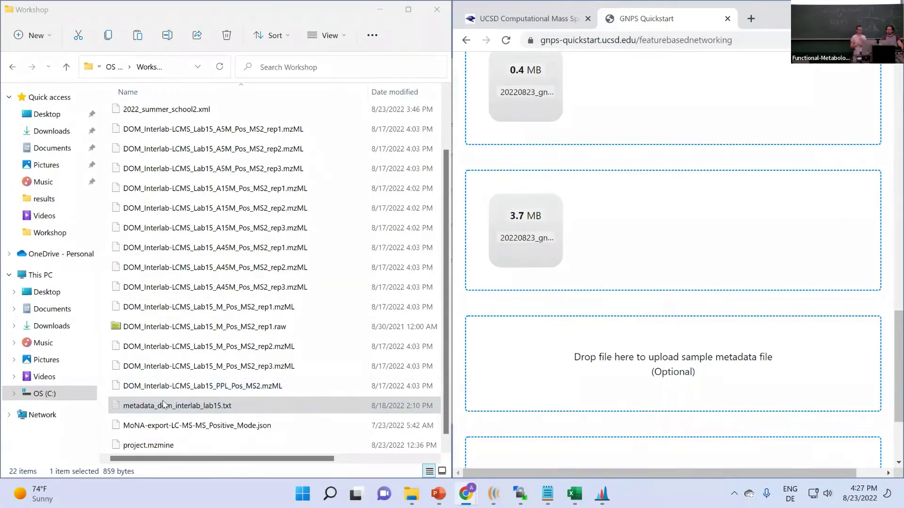
pyautogui.click(178, 407)
pyautogui.moveTo(177, 407); pyautogui.dragTo(618, 360)
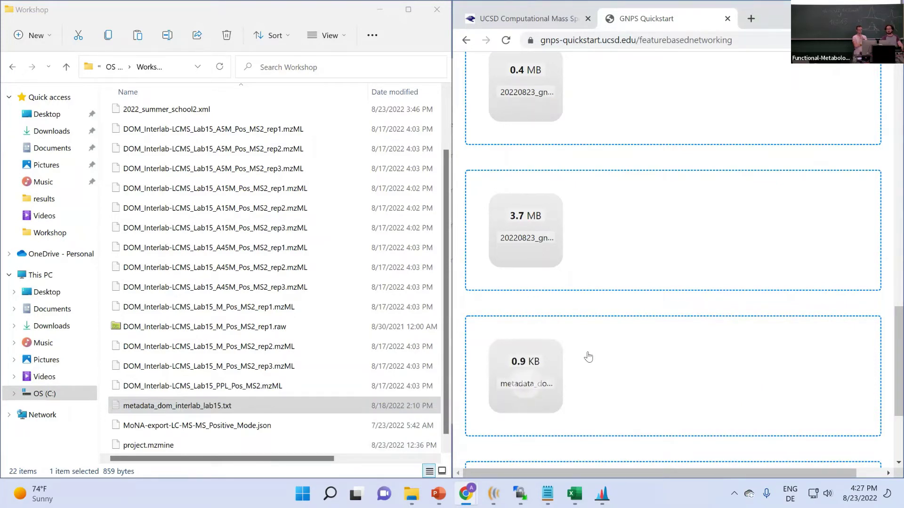
pyautogui.scroll(1, 587, 357)
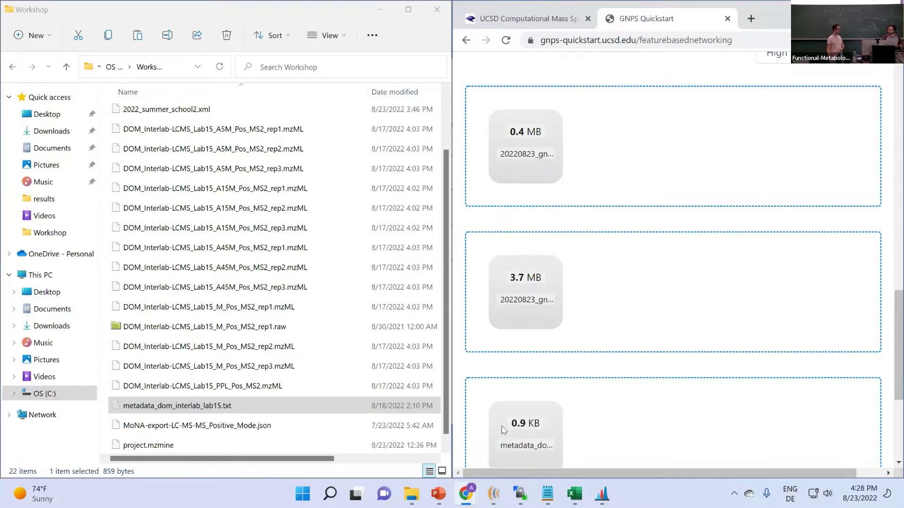
pyautogui.scroll(-5, 581, 306)
pyautogui.scroll(10, 582, 306)
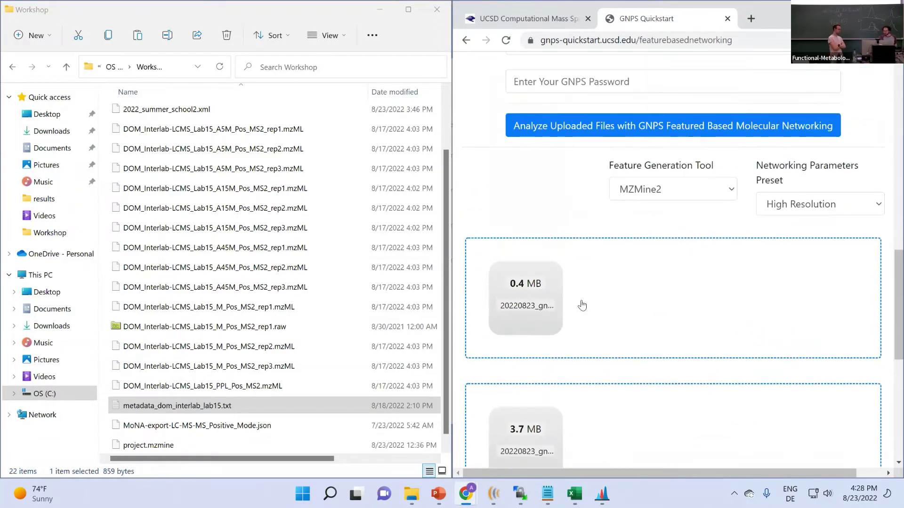
pyautogui.scroll(3, 513, 271)
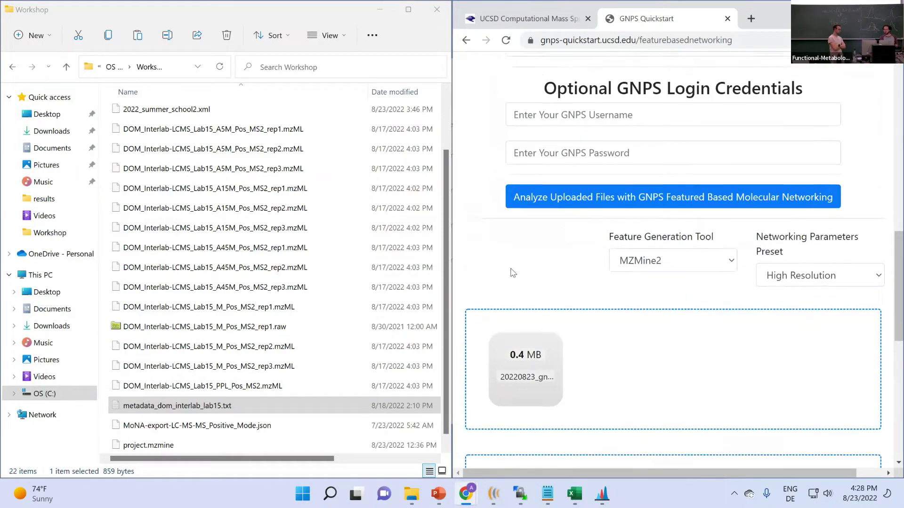
pyautogui.click(556, 223)
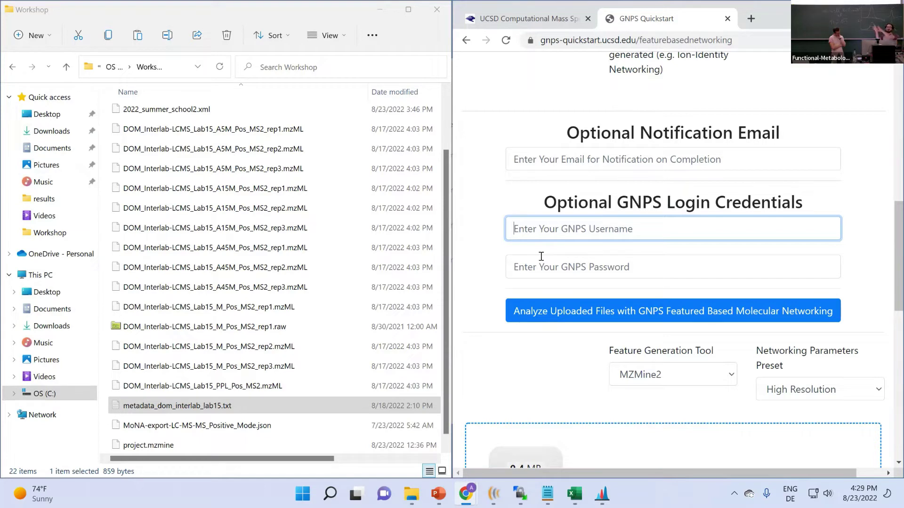
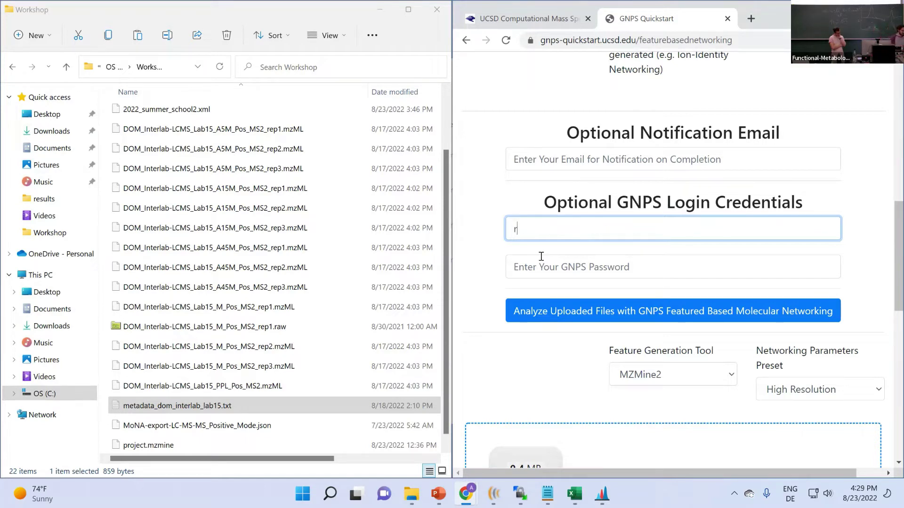
# Enter the GNPS username and the account password
pyautogui.press('Tab')
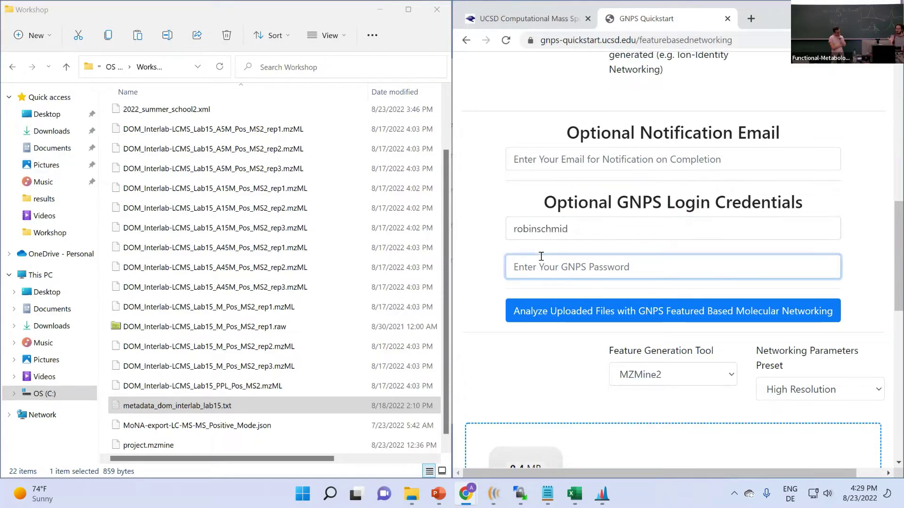
pyautogui.write('••••••••••')
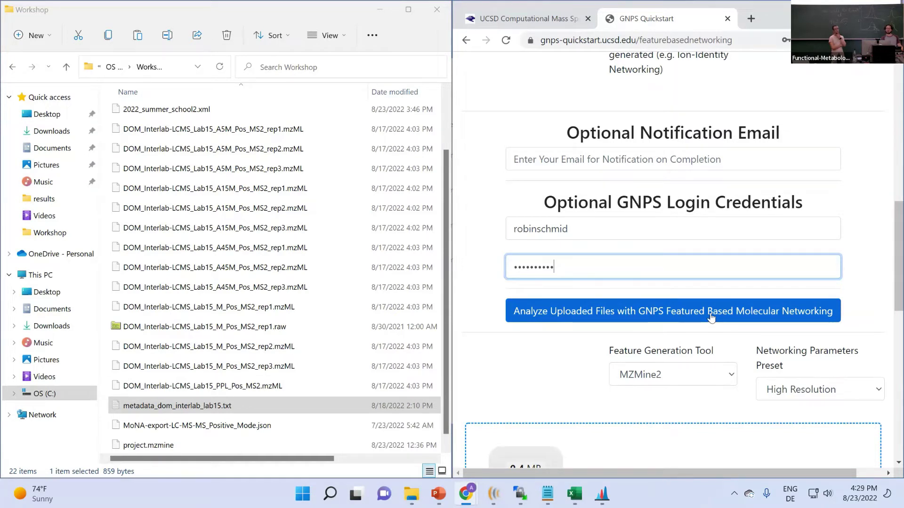
# Fill in the notification e-mail address and submit the files for feature-based molecular networking
pyautogui.click(582, 163)
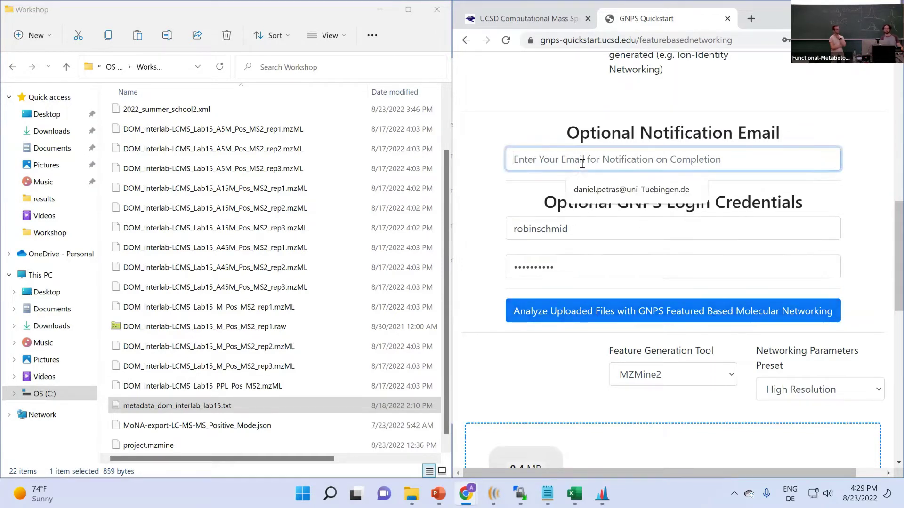
pyautogui.click(478, 208)
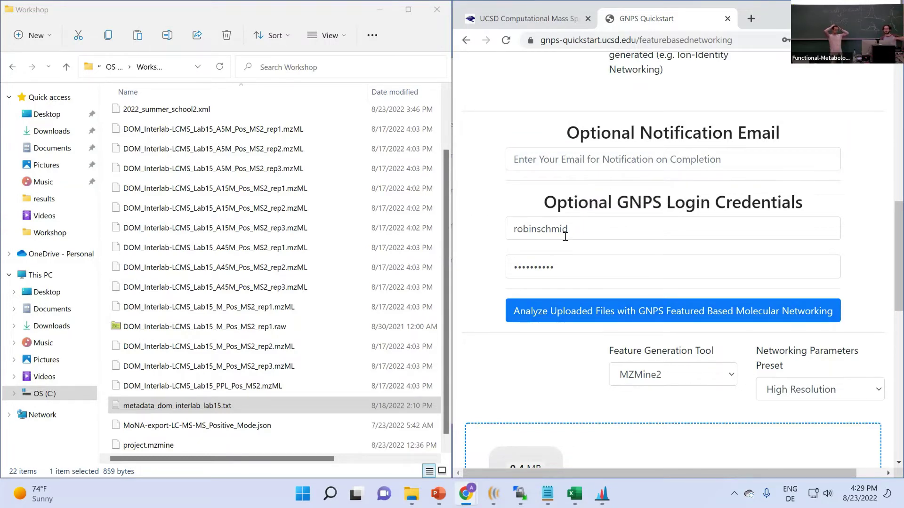
pyautogui.click(589, 156)
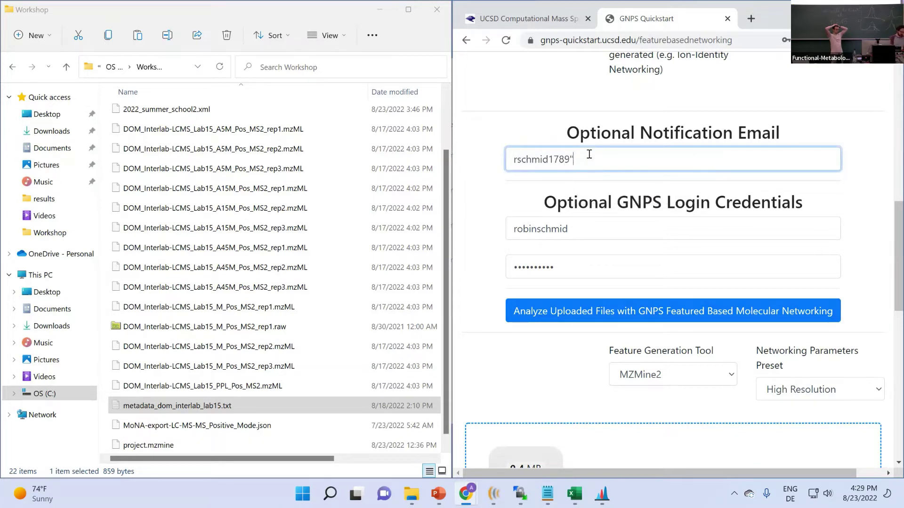
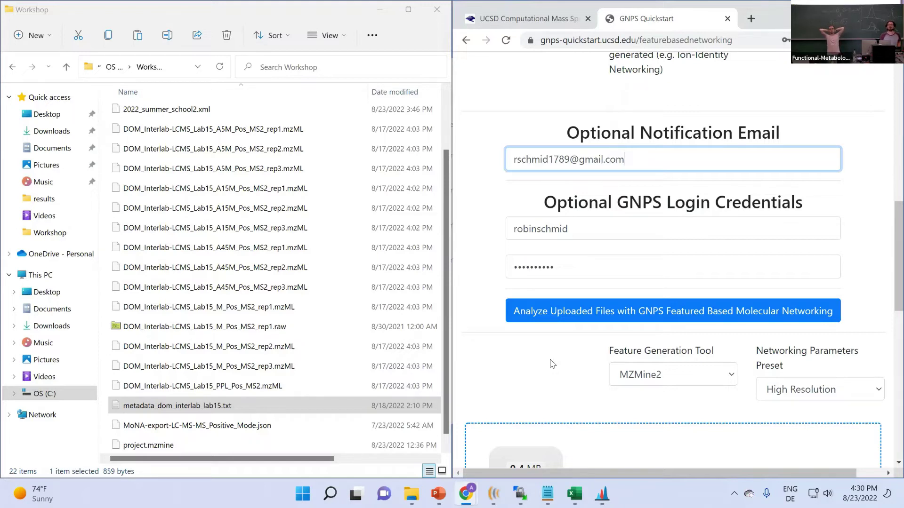
pyautogui.click(559, 318)
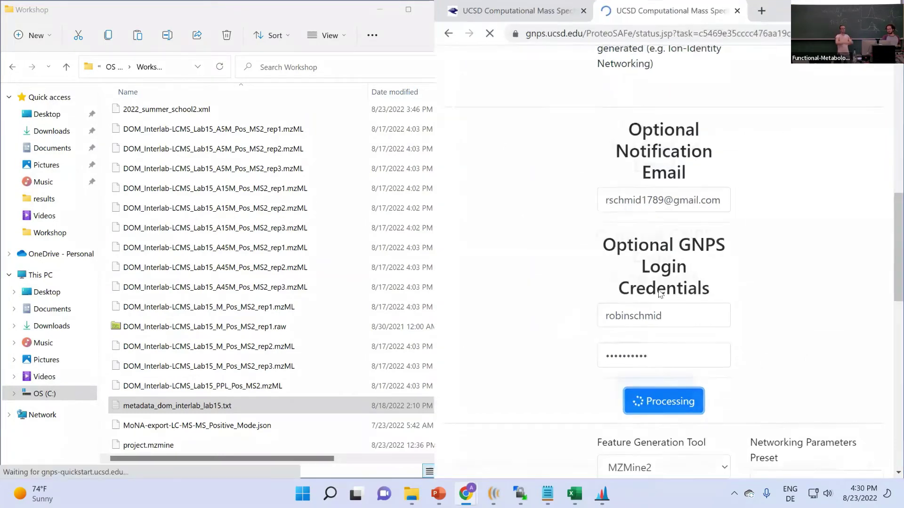
# Maximize the browser, decline saving the password, and select the job status URL
pyautogui.press('super+Up')
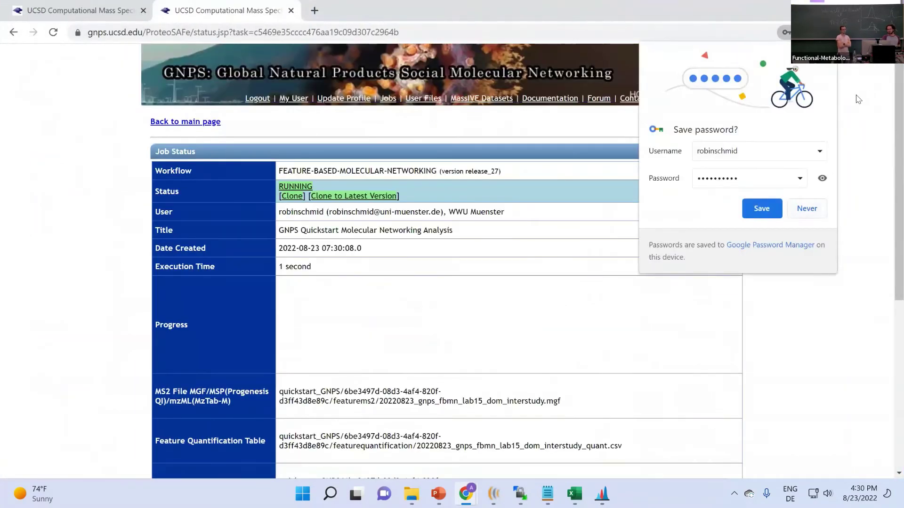
pyautogui.click(434, 211)
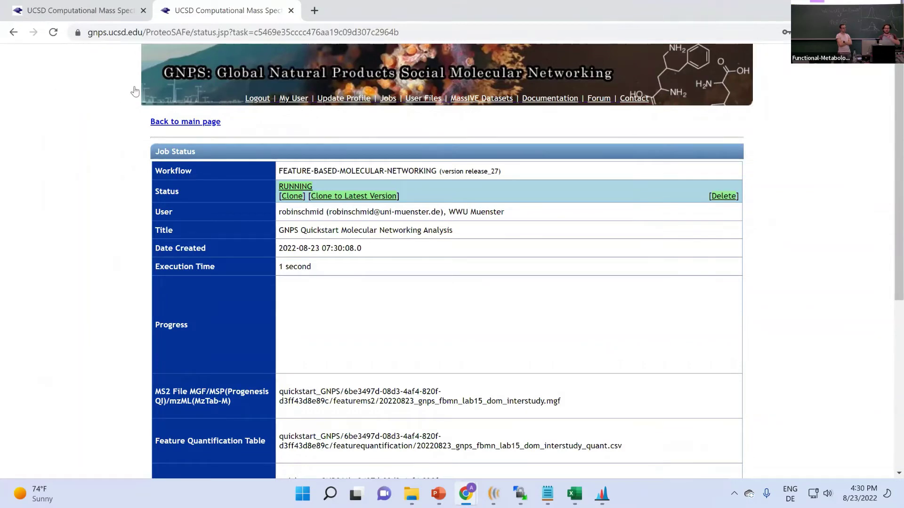
pyautogui.click(405, 32)
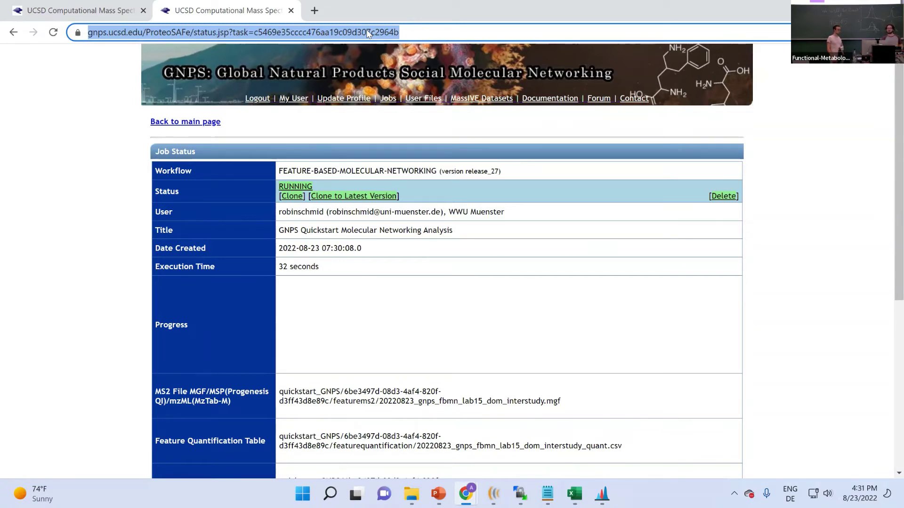
# Reload the job status page and point out the Progress workflow section
pyautogui.scroll(-4, 113, 261)
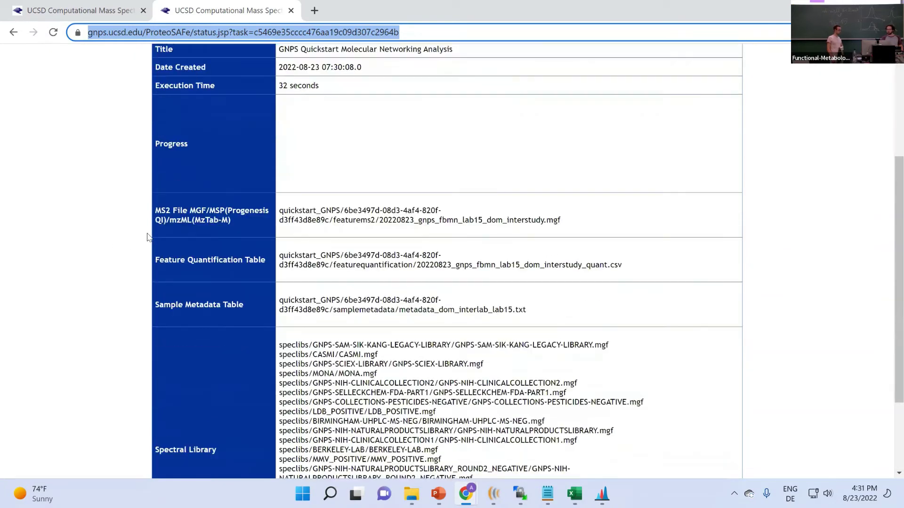
pyautogui.scroll(4, 147, 237)
pyautogui.click(436, 27)
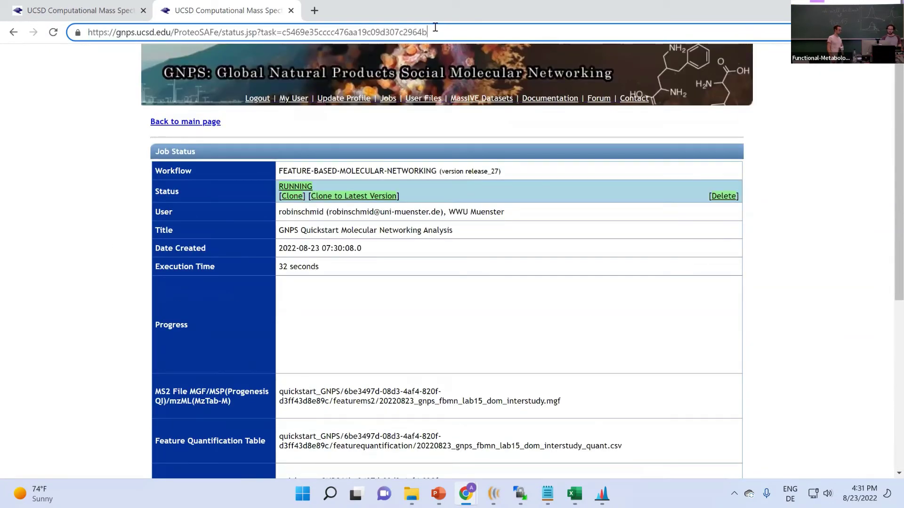
pyautogui.press('Return')
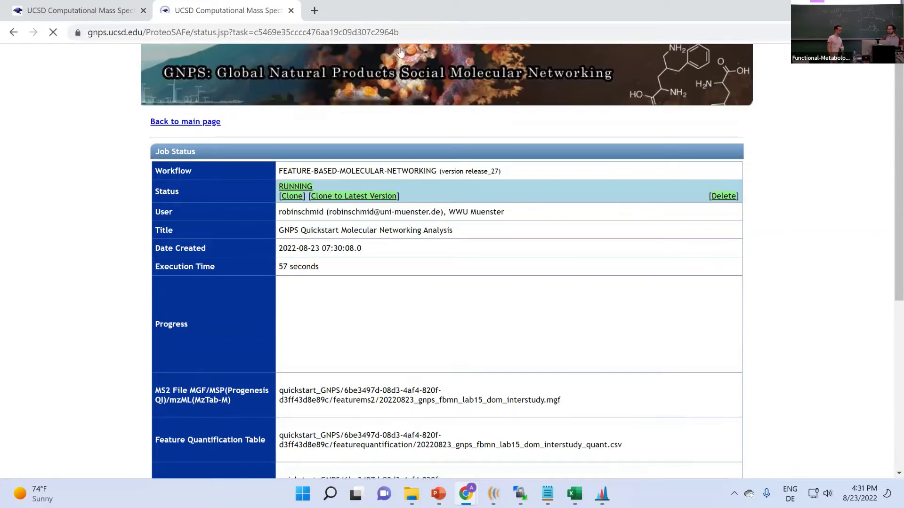
pyautogui.scroll(-3, 180, 214)
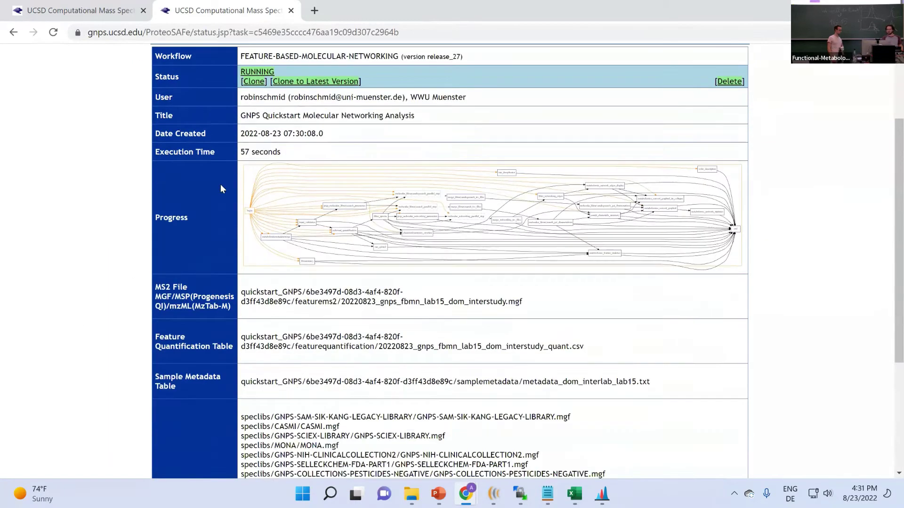
pyautogui.moveTo(161, 213); pyautogui.dragTo(201, 216)
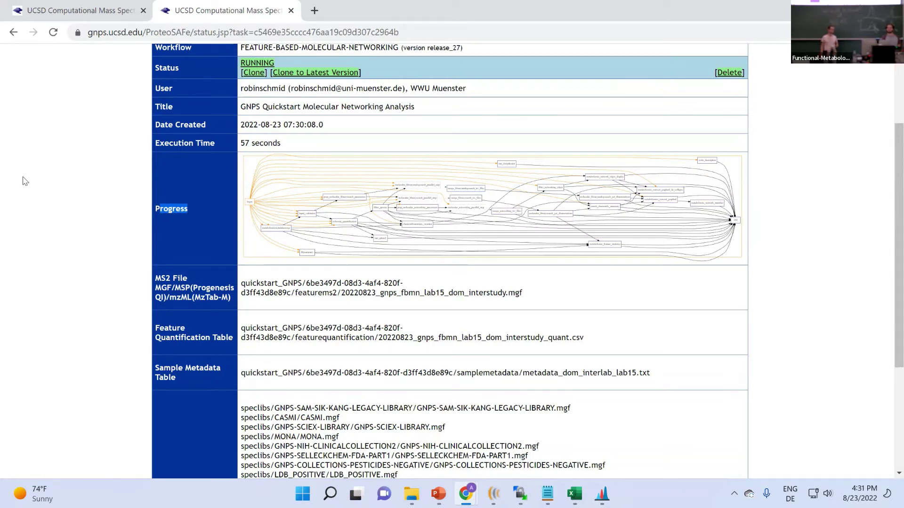
pyautogui.scroll(-4, 25, 181)
pyautogui.scroll(1, 49, 195)
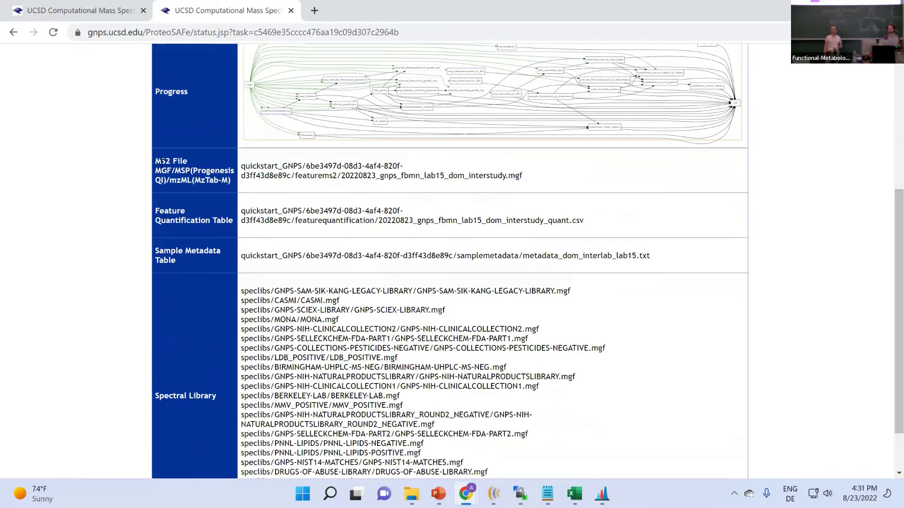
# Highlight the job's .mgf MS2 file, quant.csv quantification table and sample metadata file
pyautogui.moveTo(156, 160); pyautogui.dragTo(240, 190)
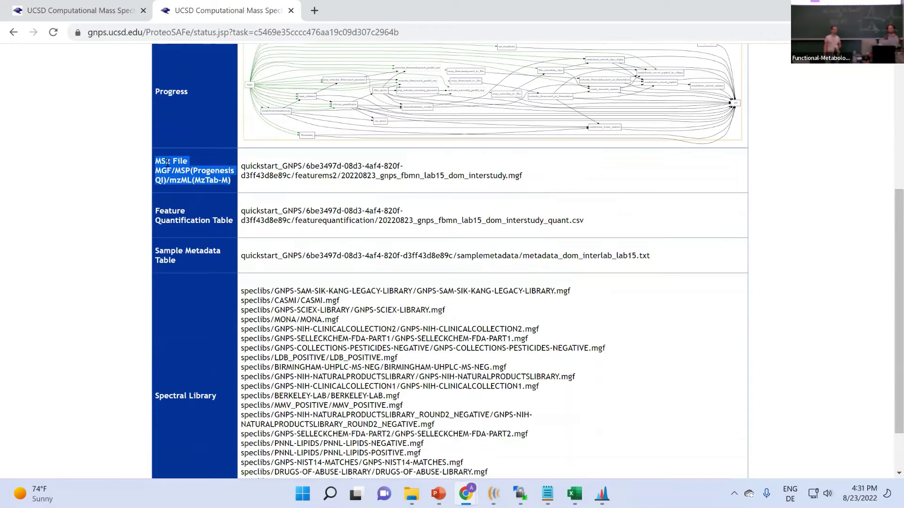
pyautogui.moveTo(522, 177); pyautogui.dragTo(490, 178)
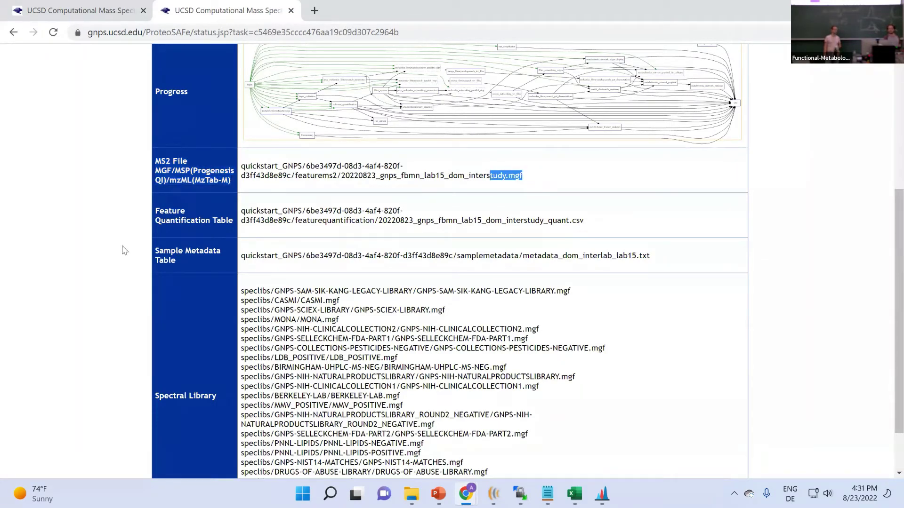
pyautogui.moveTo(168, 218); pyautogui.dragTo(404, 211)
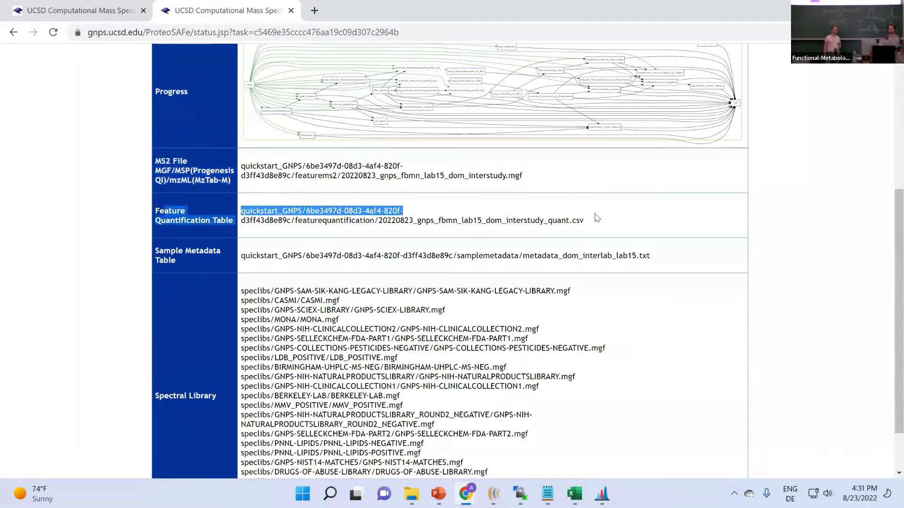
pyautogui.moveTo(597, 218); pyautogui.dragTo(549, 221)
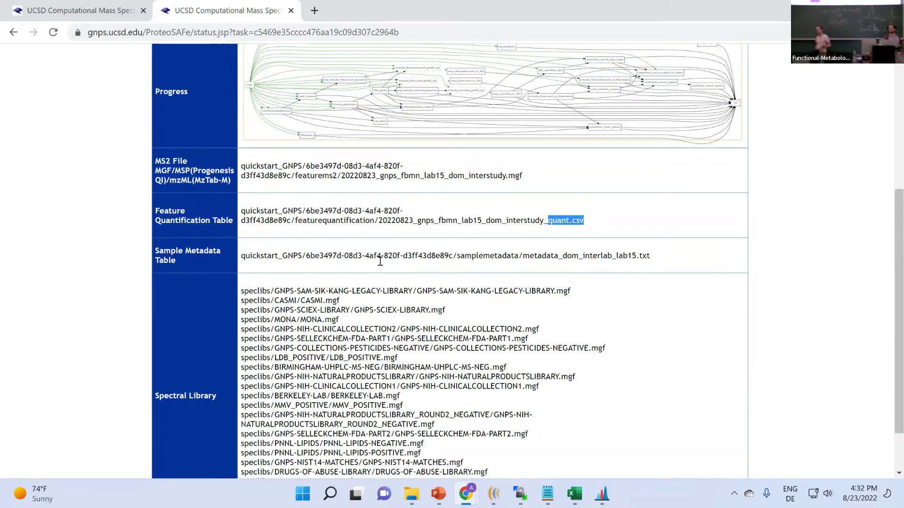
pyautogui.moveTo(652, 257); pyautogui.dragTo(518, 257)
pyautogui.scroll(5, 328, 202)
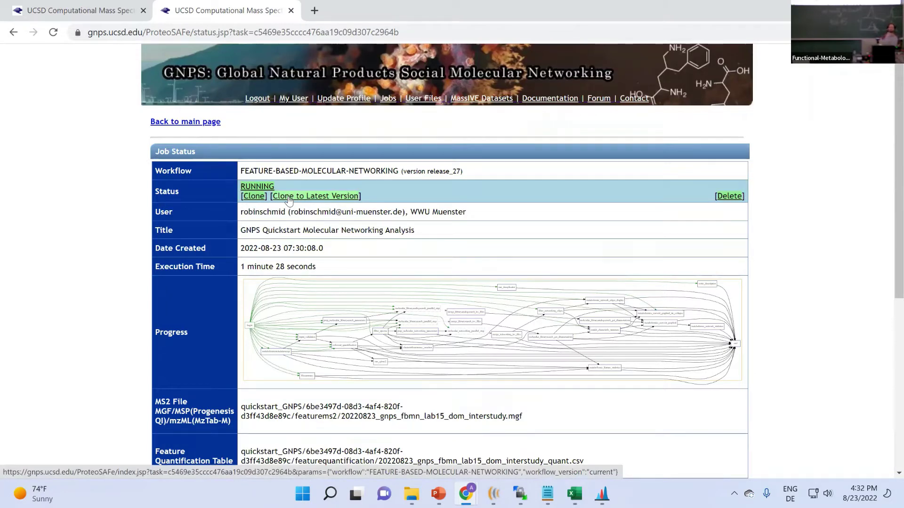
# Reload the still-running GNPS job status, then switch to MZmine's Feature Table
pyautogui.click(289, 198)
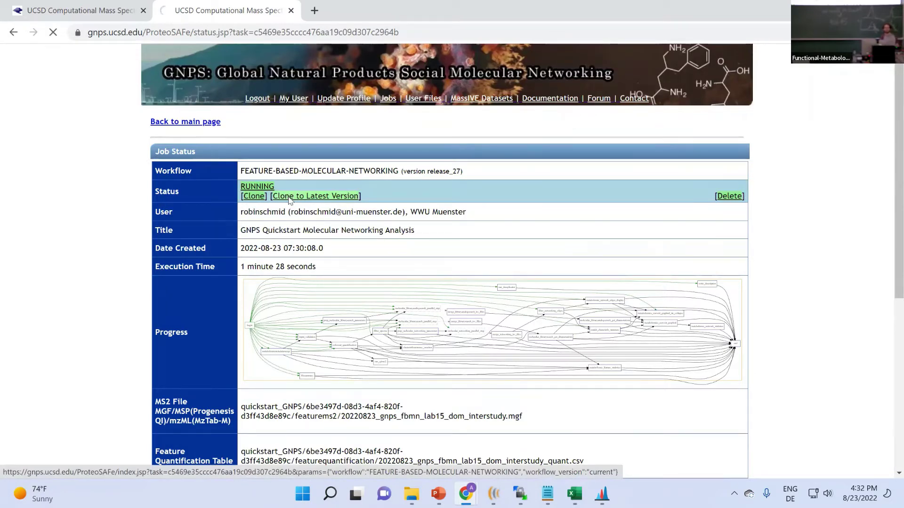
pyautogui.scroll(-6, 280, 214)
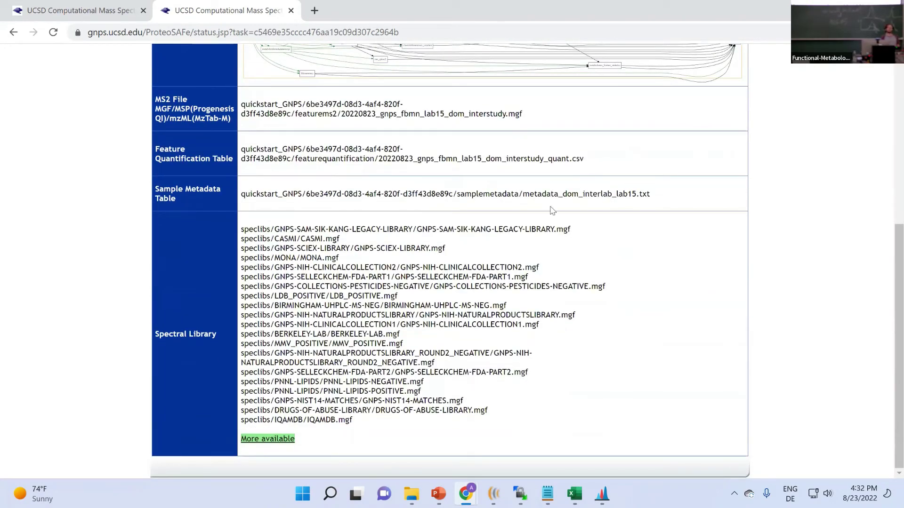
pyautogui.scroll(6, 553, 211)
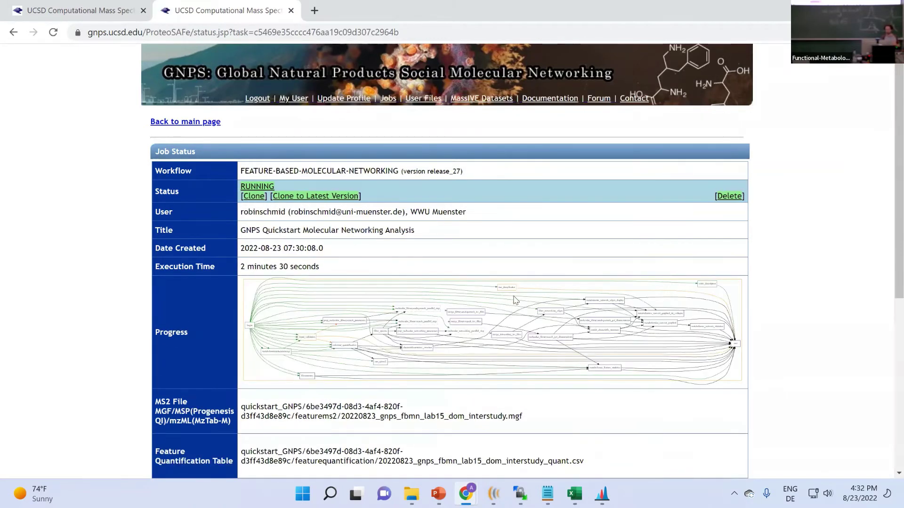
pyautogui.click(602, 494)
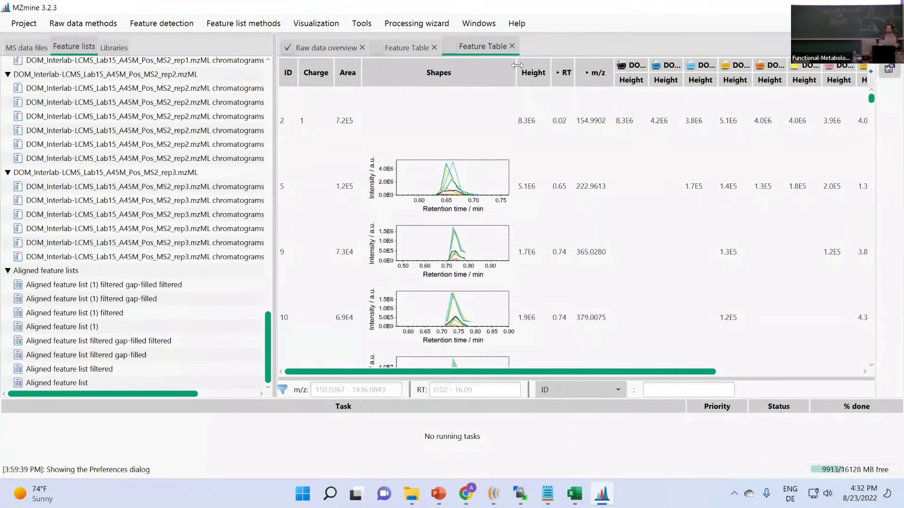
# Widen the Shapes column for larger peak plots and scroll down to features 47–52
pyautogui.moveTo(516, 70); pyautogui.dragTo(752, 71)
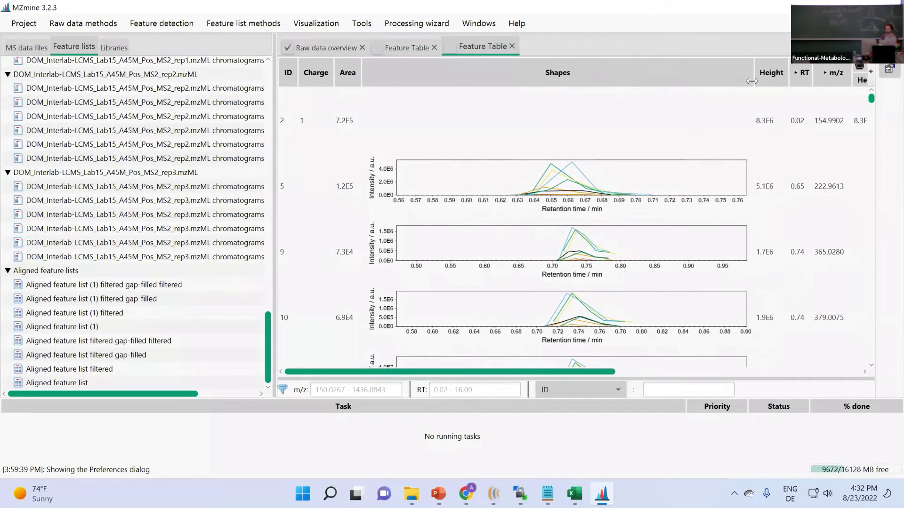
pyautogui.scroll(-10, 420, 171)
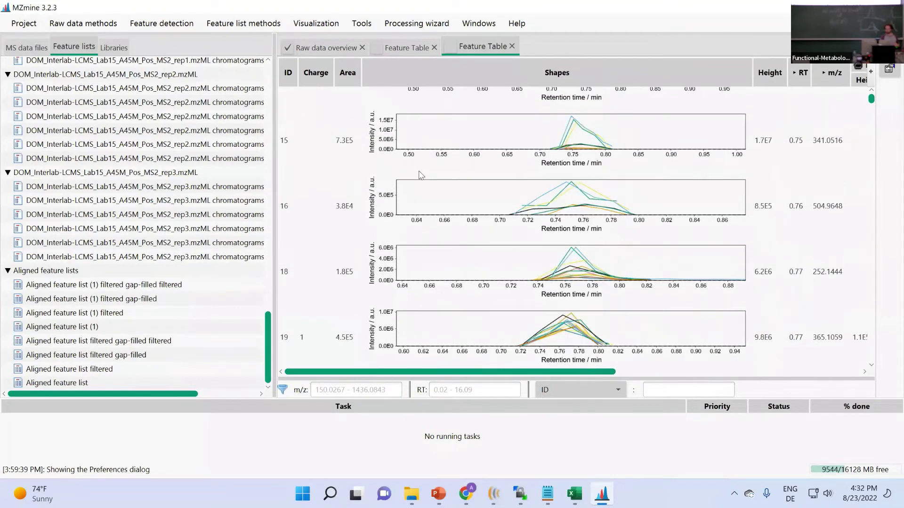
pyautogui.scroll(-8, 420, 175)
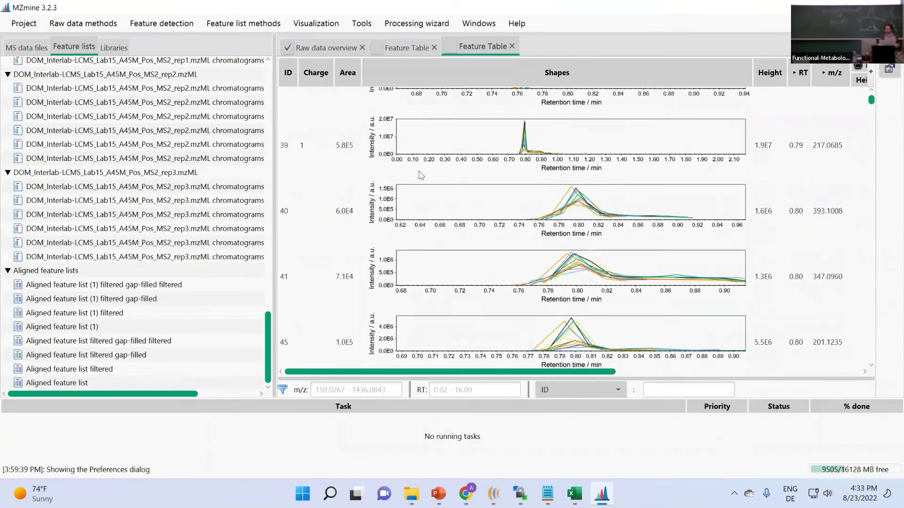
pyautogui.scroll(-4, 421, 175)
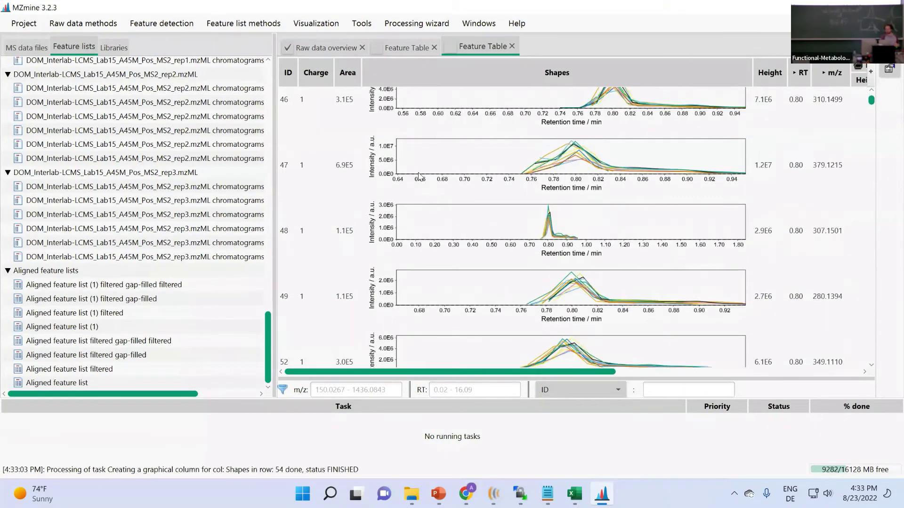
pyautogui.scroll(-1, 418, 177)
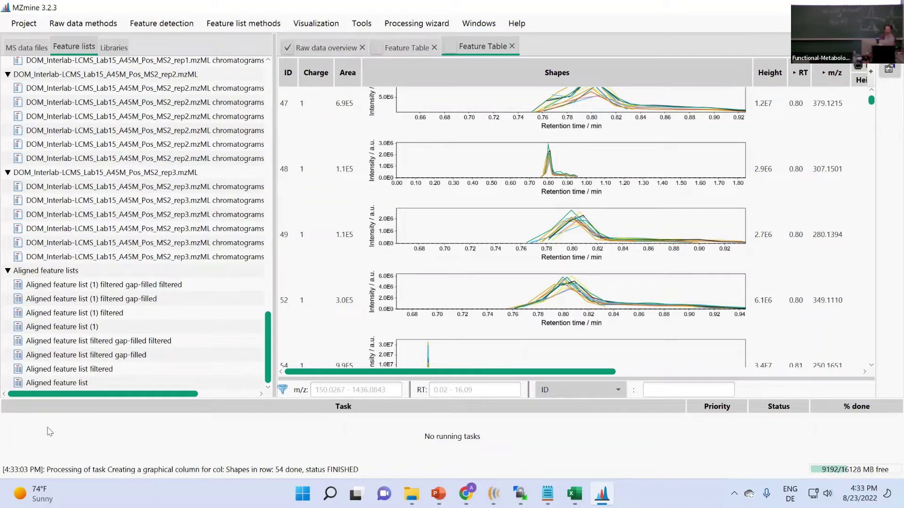
# Show the summary of Aligned feature list (1) filtered gap-filled filtered, reporting 4179 rows
pyautogui.rightClick(145, 286)
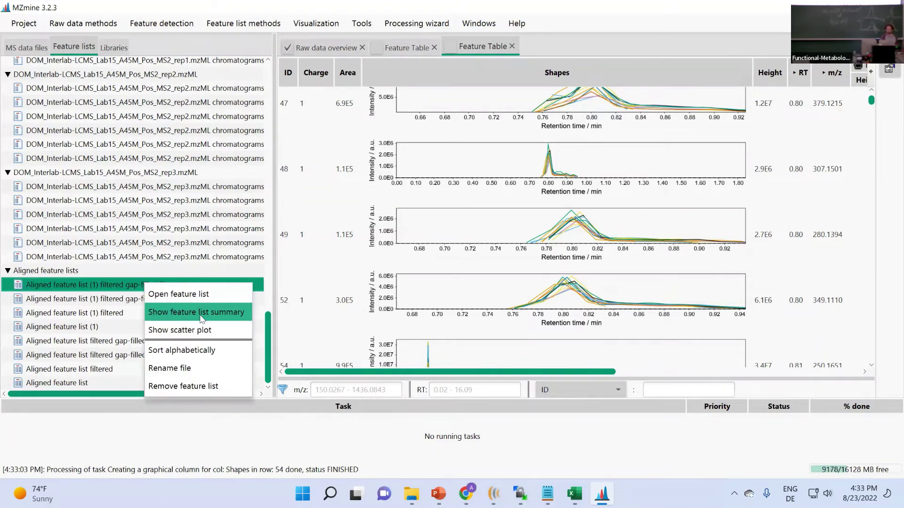
pyautogui.click(193, 312)
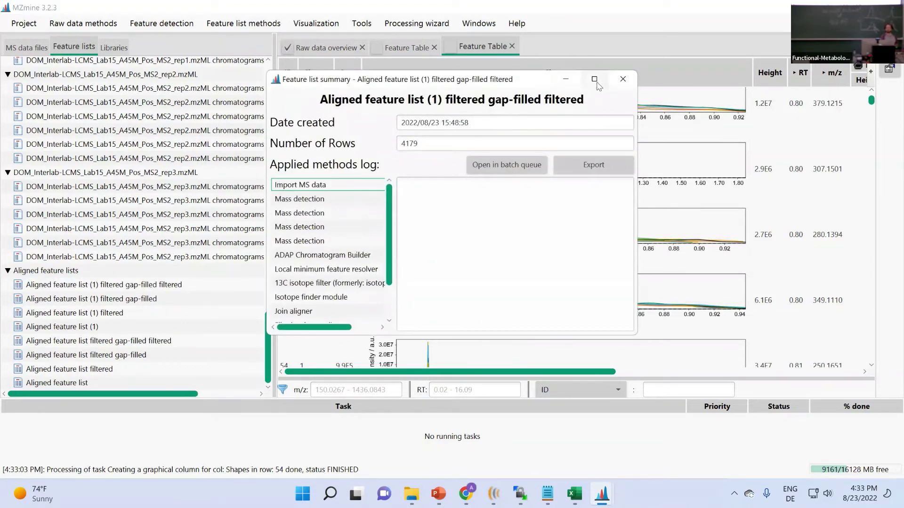
pyautogui.moveTo(596, 82)
pyautogui.rightClick(102, 286)
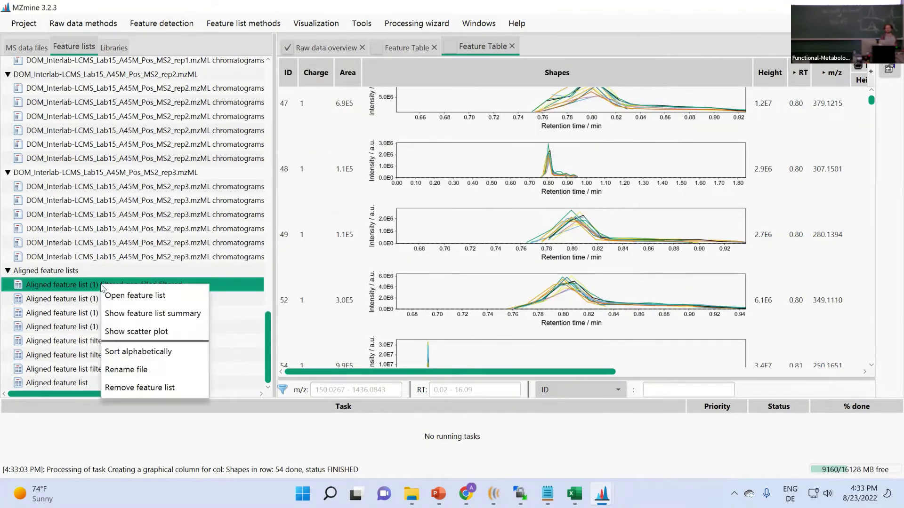
pyautogui.click(150, 314)
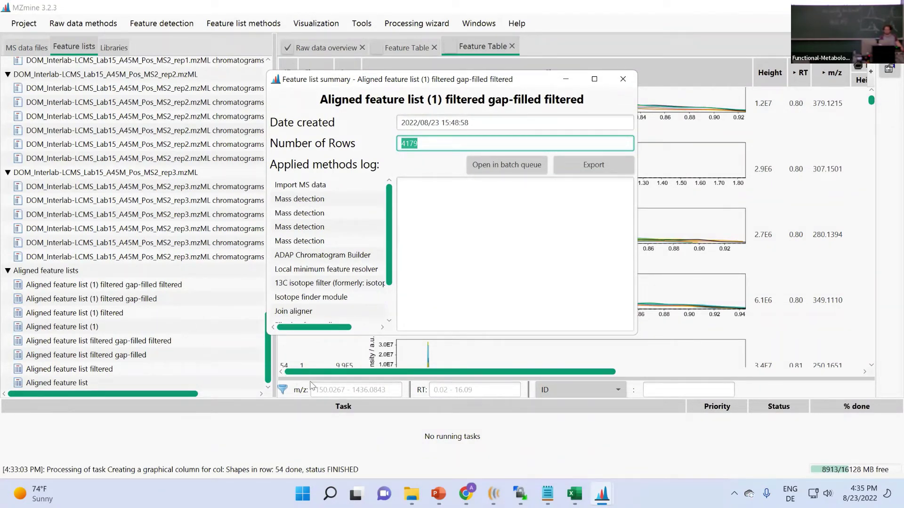
# Move the summary window of the 4179-row aligned feature list aside to read it
pyautogui.moveTo(415, 494)
pyautogui.moveTo(587, 81); pyautogui.dragTo(610, 69)
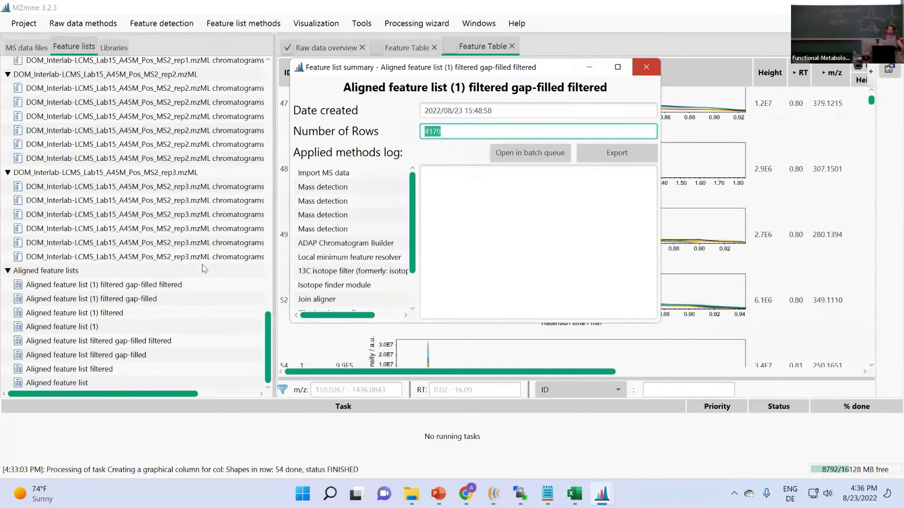
# Run the Feature list rows filter with 13C validation off, keeping only rows with an MS2 scan
pyautogui.click(646, 67)
pyautogui.click(243, 23)
pyautogui.moveTo(259, 152)
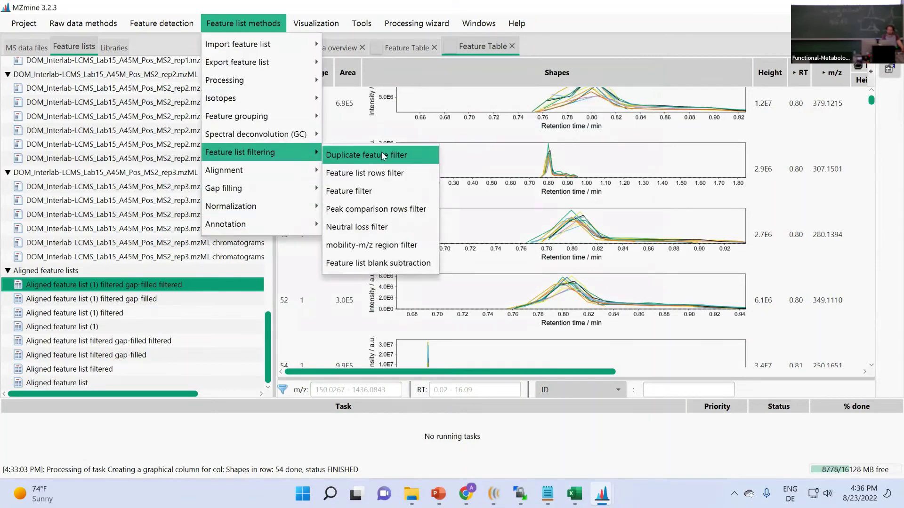
pyautogui.click(387, 174)
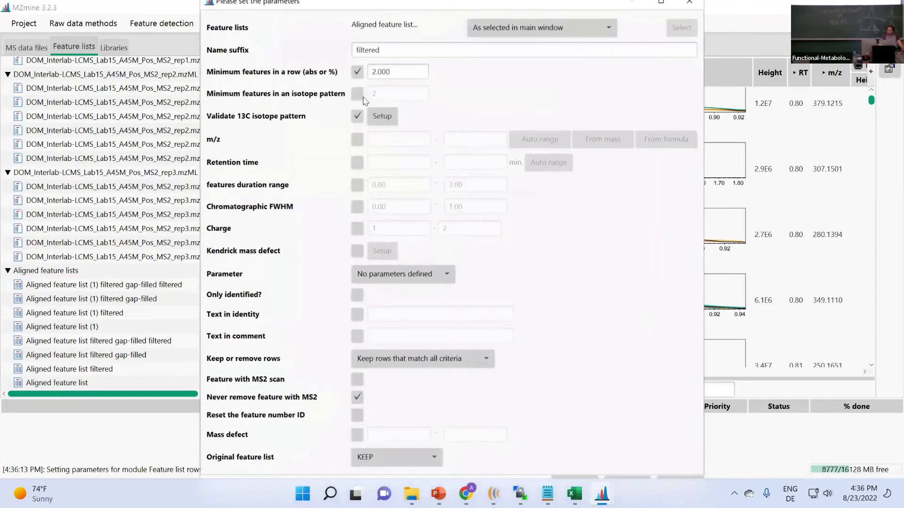
pyautogui.click(357, 380)
pyautogui.click(356, 398)
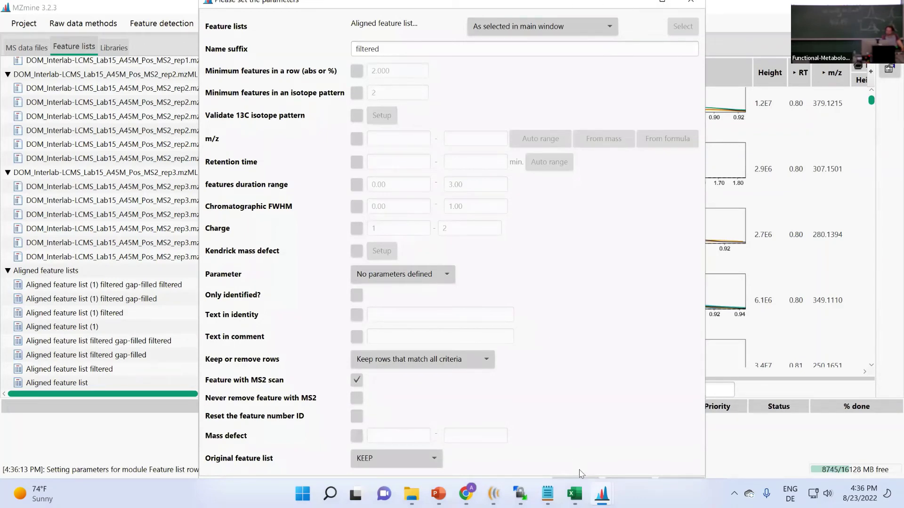
pyautogui.click(580, 482)
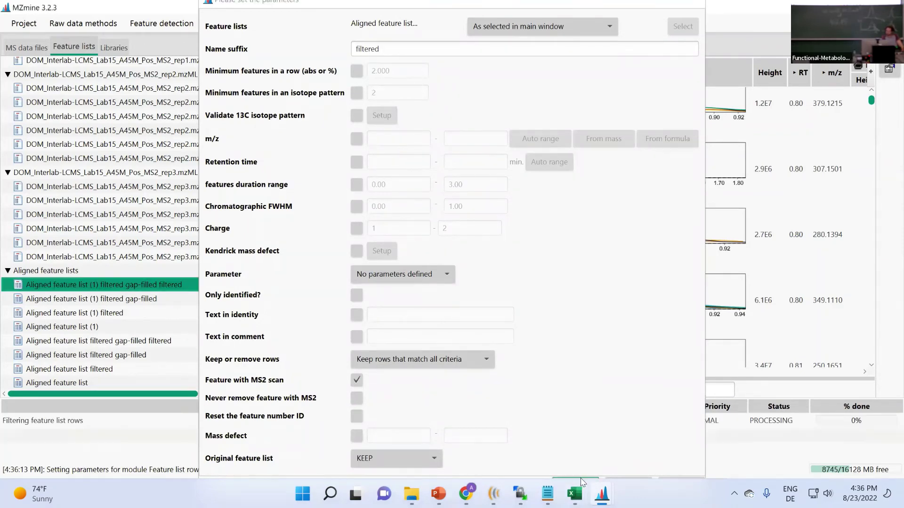
# Show the summary of the new 2522-row filtered list, then bring the web browser forward
pyautogui.click(185, 272)
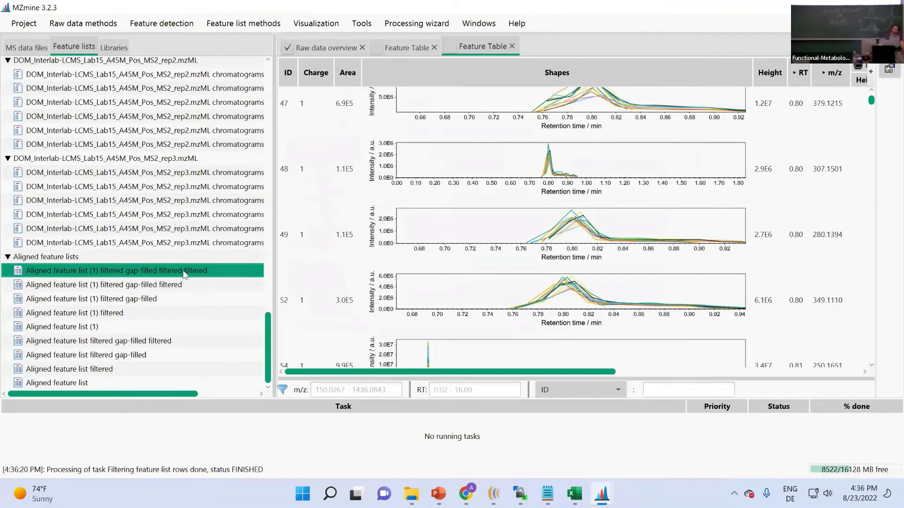
pyautogui.rightClick(184, 272)
pyautogui.click(221, 299)
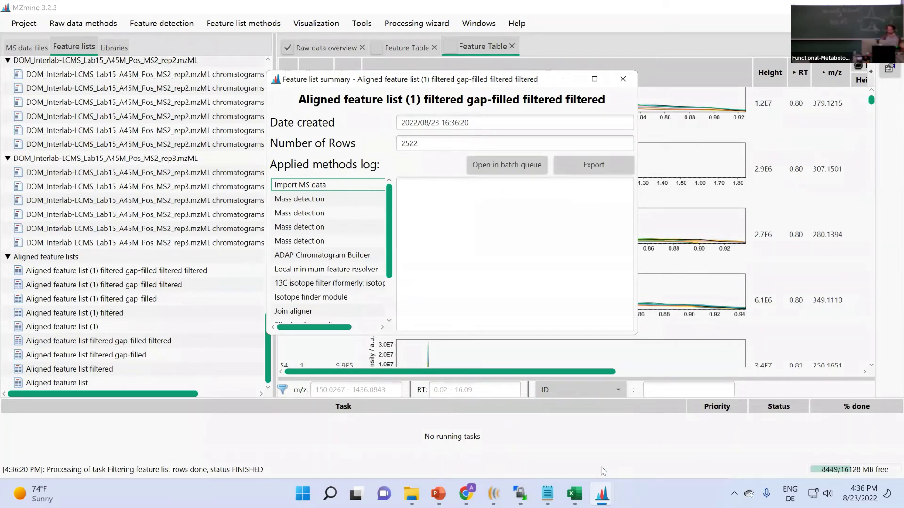
pyautogui.click(465, 493)
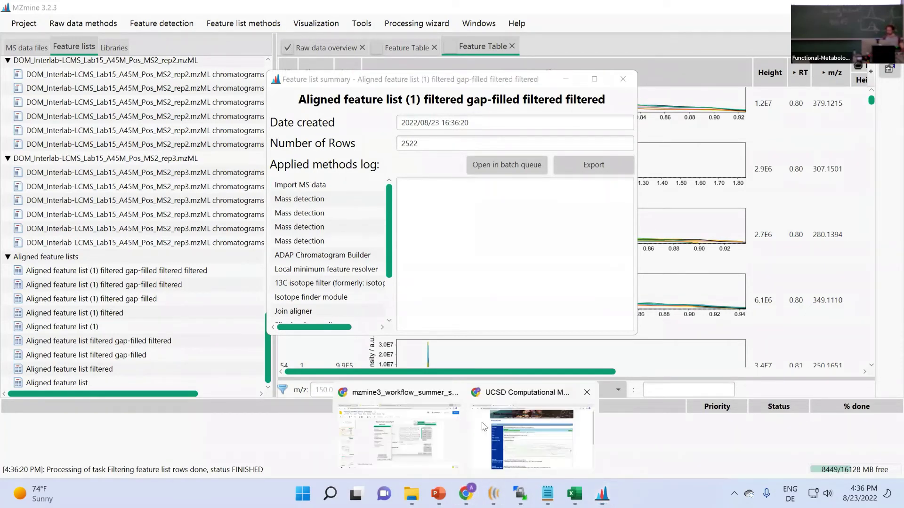
pyautogui.click(543, 432)
# Open youtube.com in a new Chrome tab
pyautogui.click(318, 9)
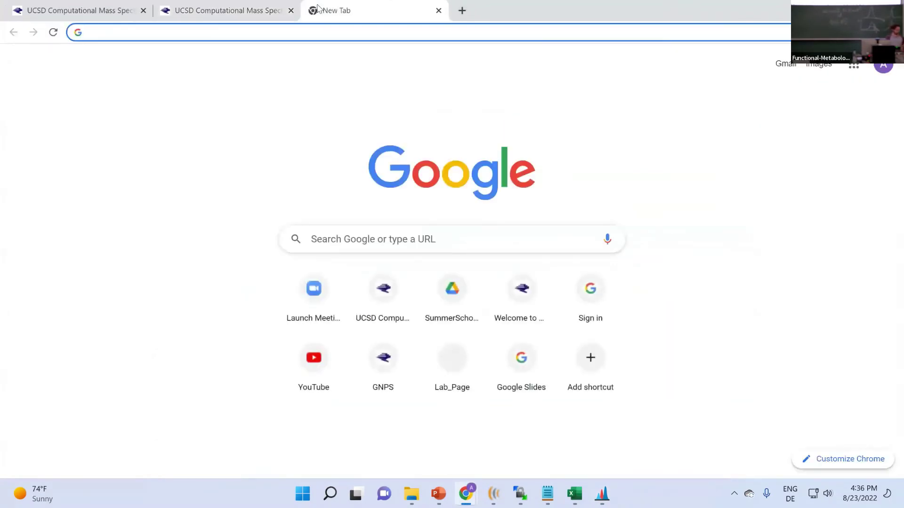
pyautogui.write('you')
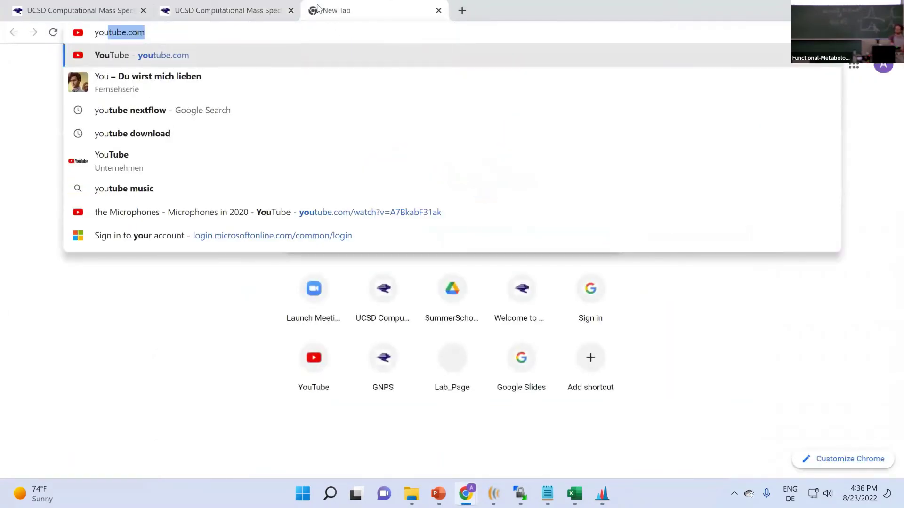
pyautogui.press('Return')
# Search YouTube for 'cmfi mzmine'
pyautogui.click(309, 62)
pyautogui.write('c')
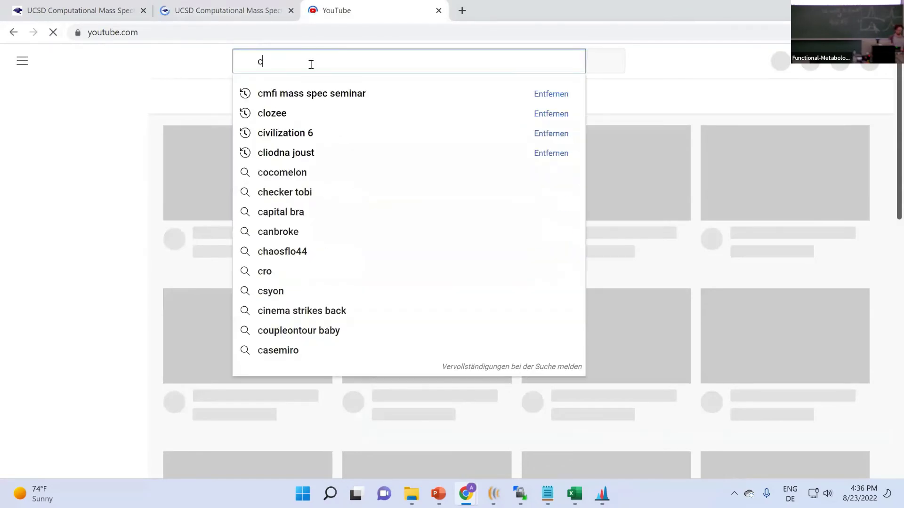
pyautogui.write('mfi')
pyautogui.press('Return')
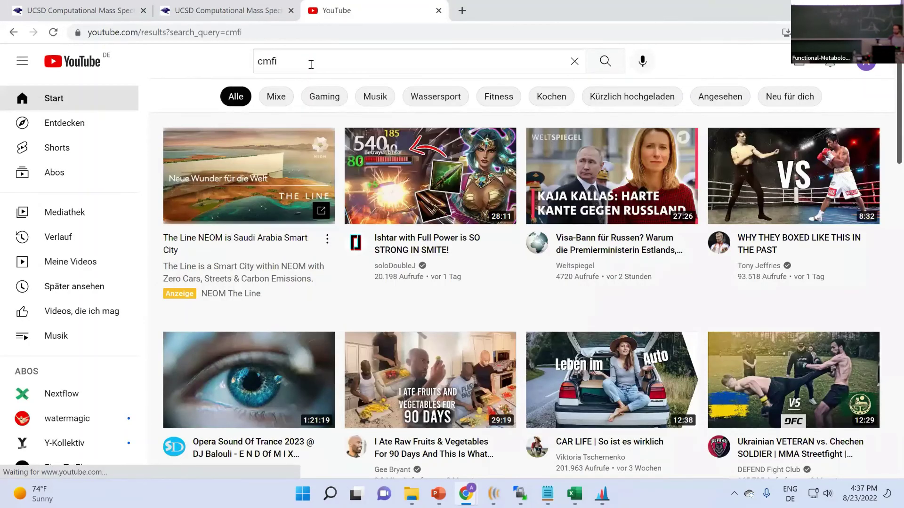
pyautogui.write('mzmine')
pyautogui.press('Return')
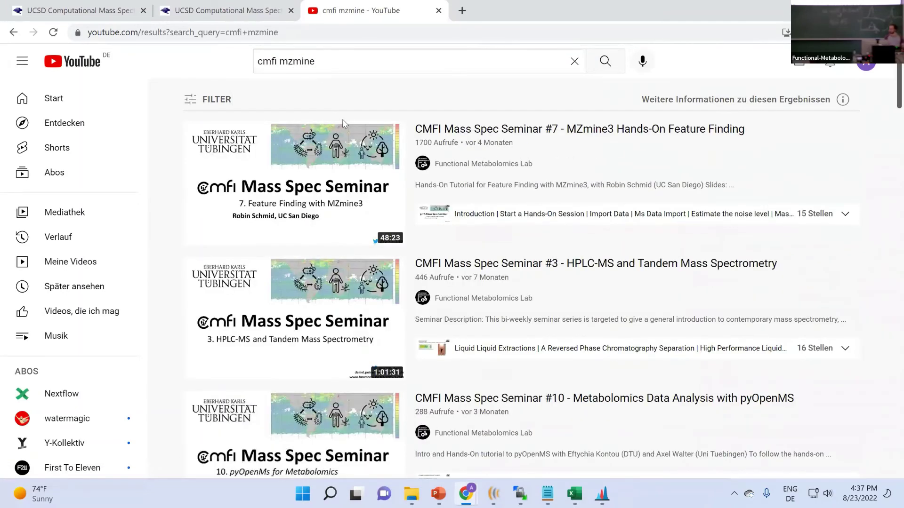